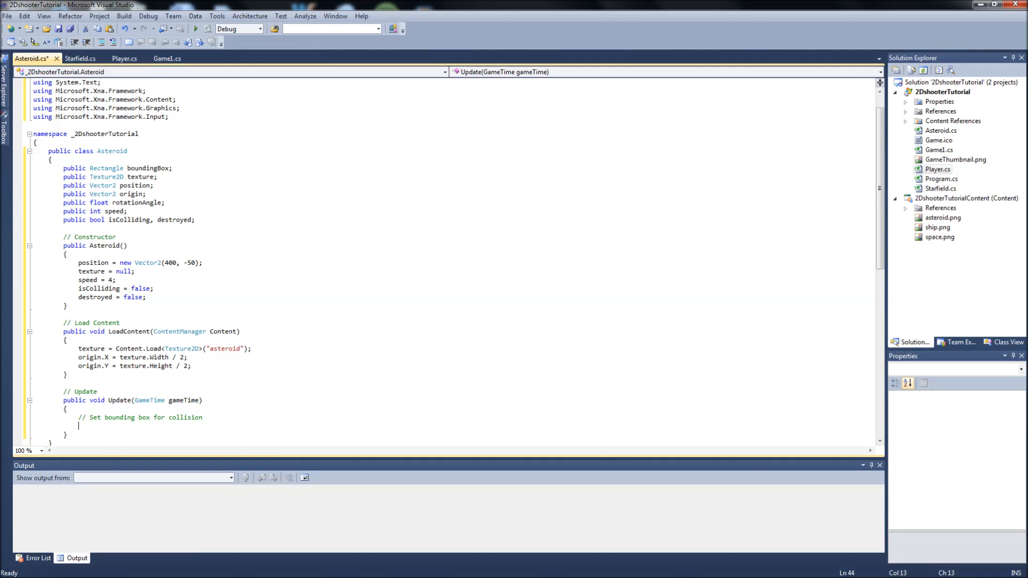
scroll(322, 241, "down", 3)
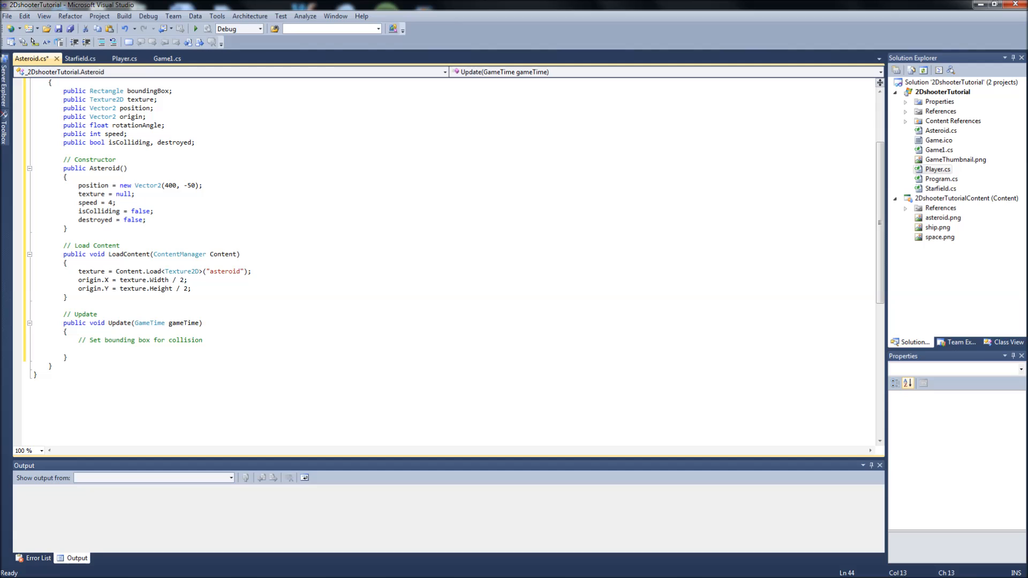
type("bound")
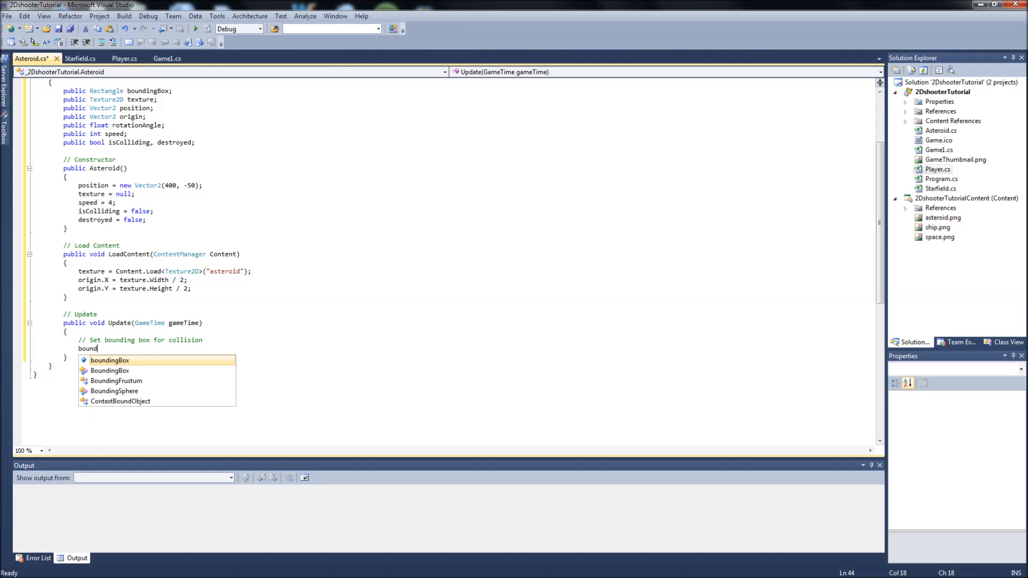
Start the collision line 'boundingBox =' in Update using IntelliSense for boundingBox.
key("Tab")
type("=")
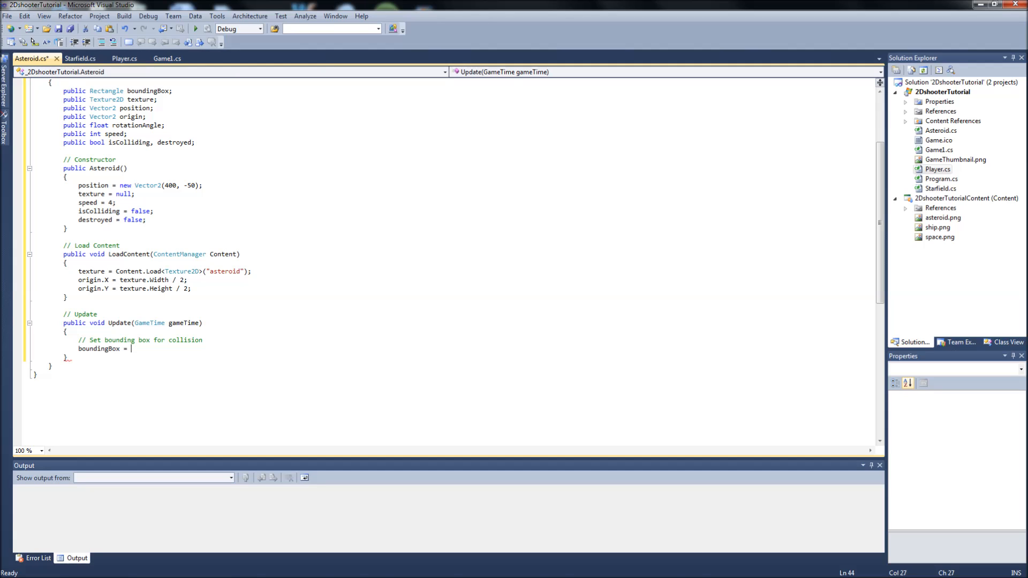
type("new ")
type("Re")
Complete boundingBox = new Rectangle((int)position.X, (int)position.Y, 45, 45);.
key("Tab")
type("(")
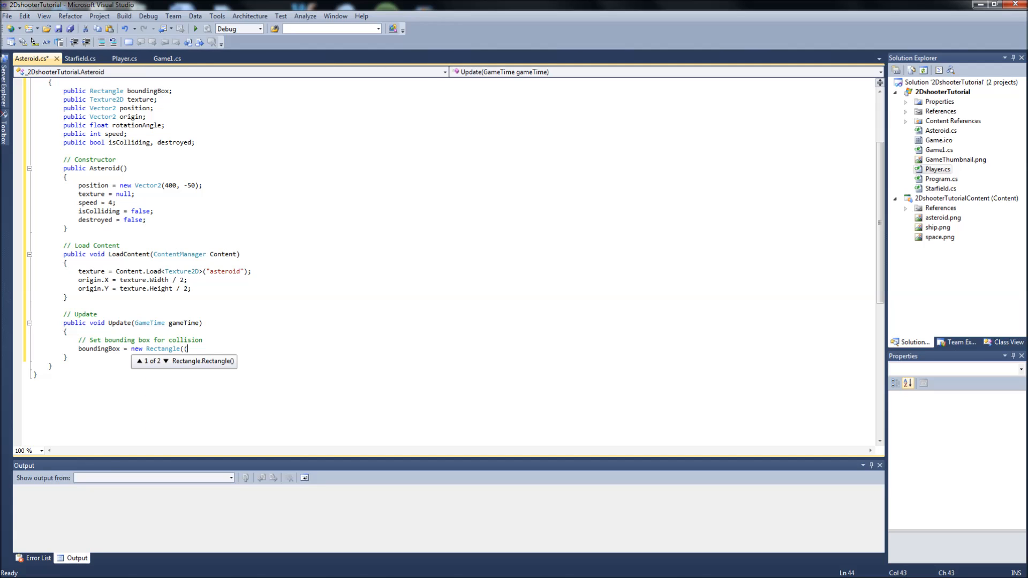
type("(int)")
type("position")
type(".X, ")
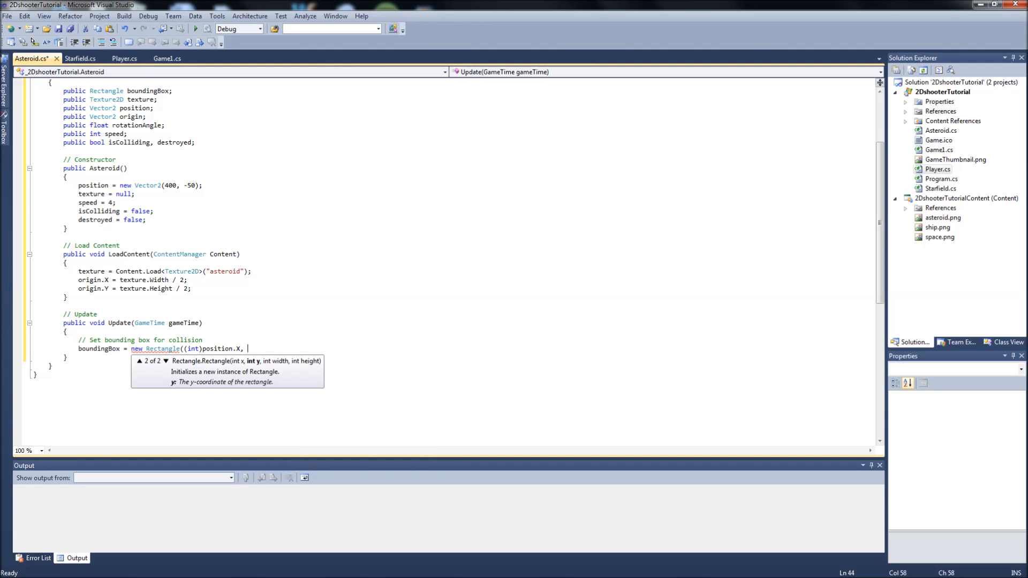
type("(")
type("int)")
type("position.")
type("Y")
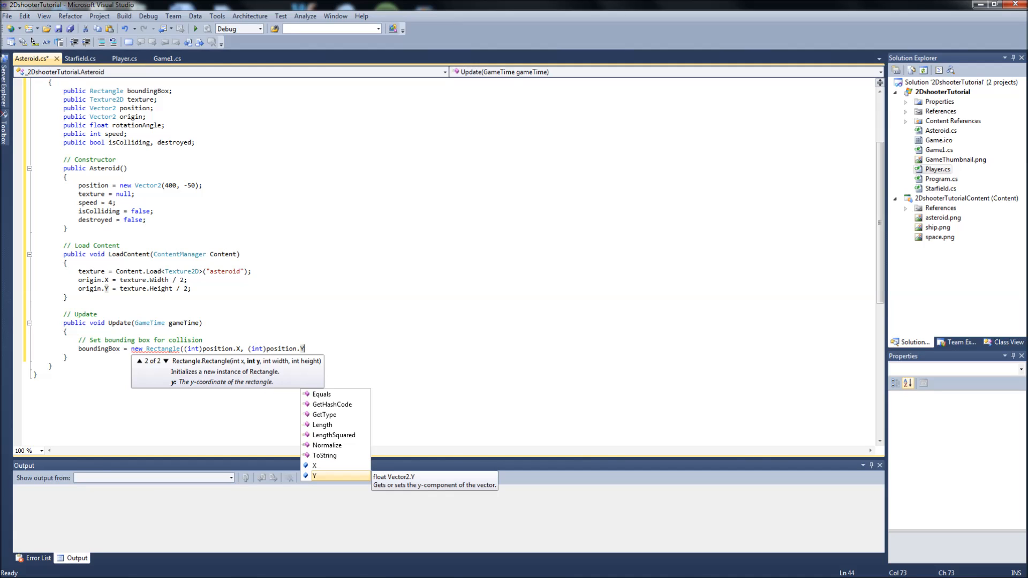
type(", ")
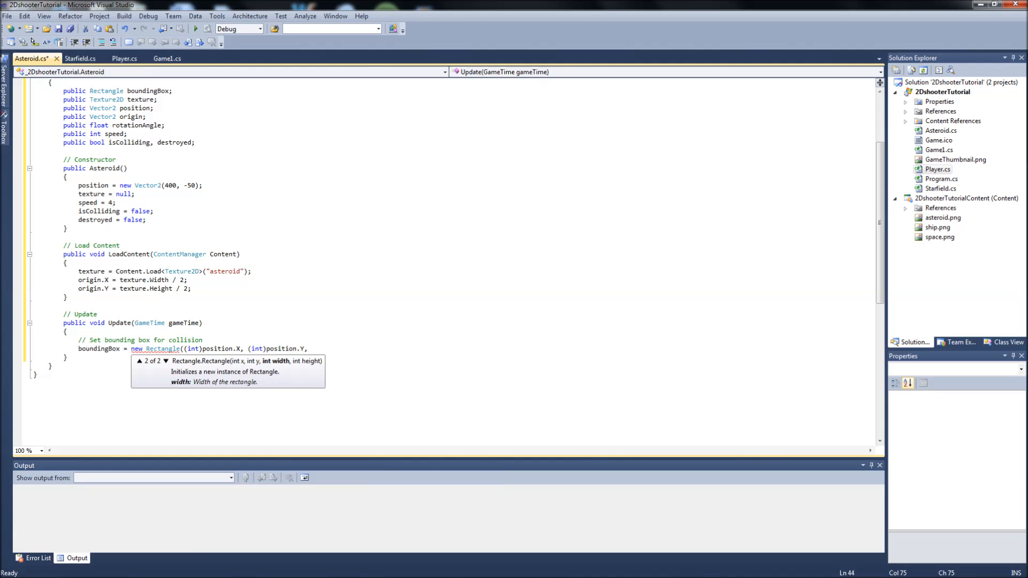
type("45")
type(", 45)")
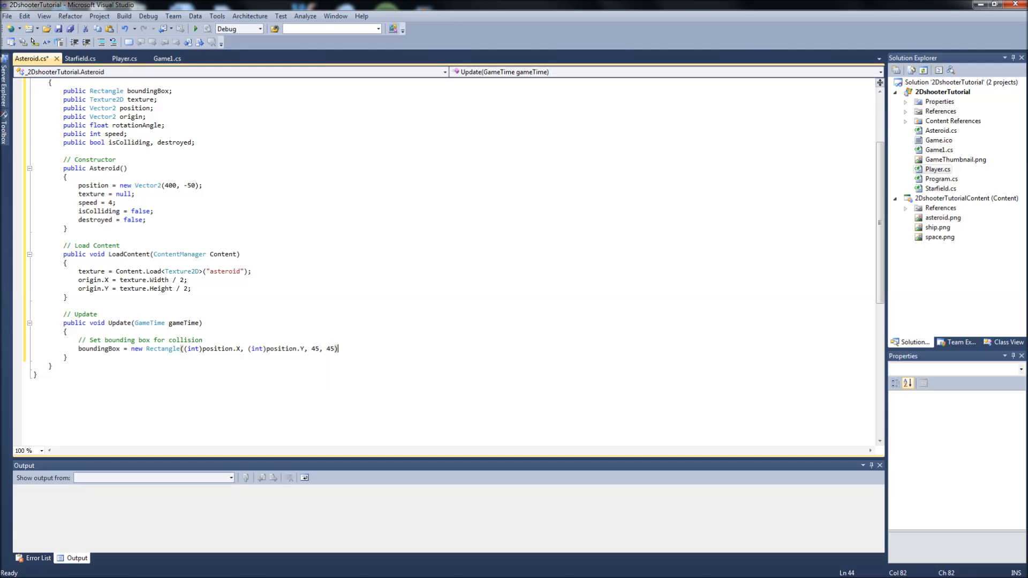
type(";")
Review the boundingBox line by highlighting the field and its position arguments.
left_click(159, 340)
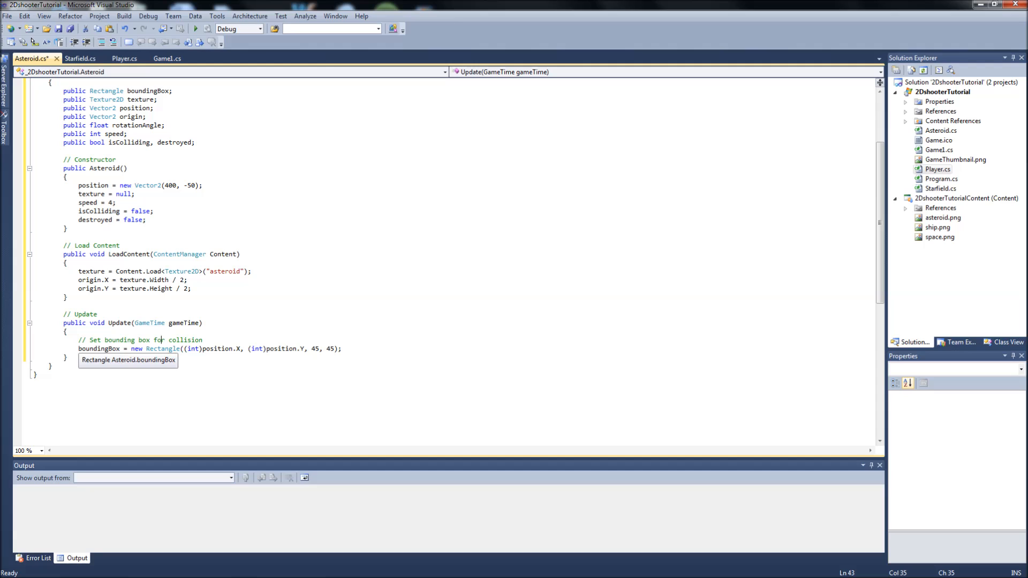
double_click(100, 349)
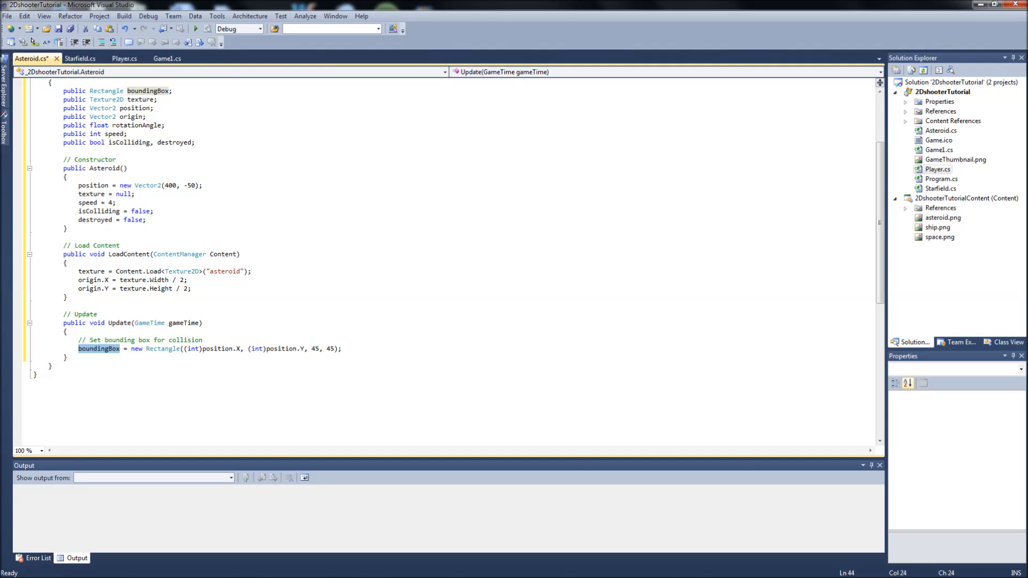
left_click_drag(184, 349, 306, 349)
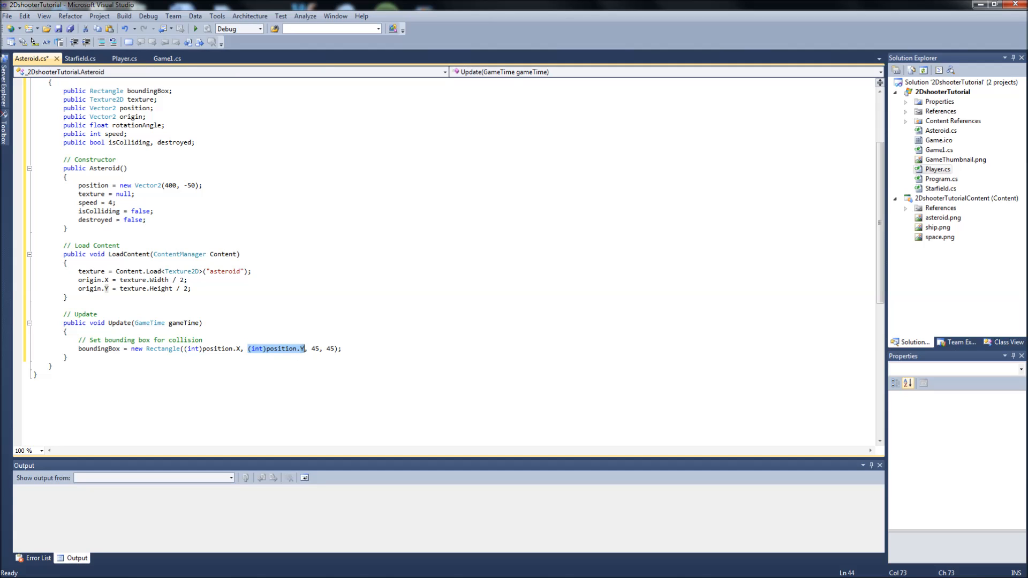
left_click(218, 349)
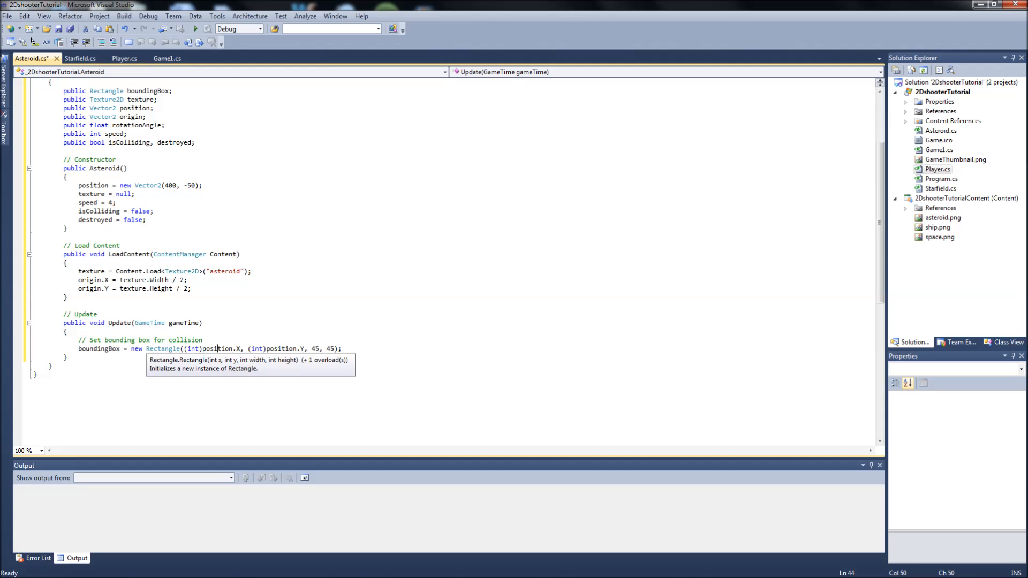
Add blank lines below the bounding-box line for the next code.
key("End")
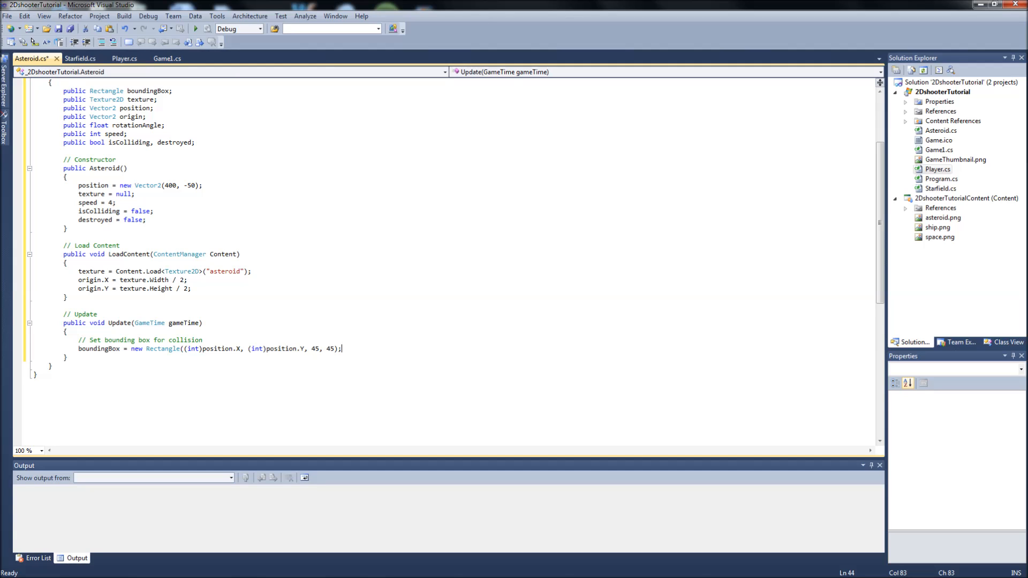
key("Return")
key("Return")
type("Upd")
type("ate Moveme")
type("nt")
Write '// Update Movement' and position.Y = position.Y + speed; with a new line after.
key("Return")
type("position")
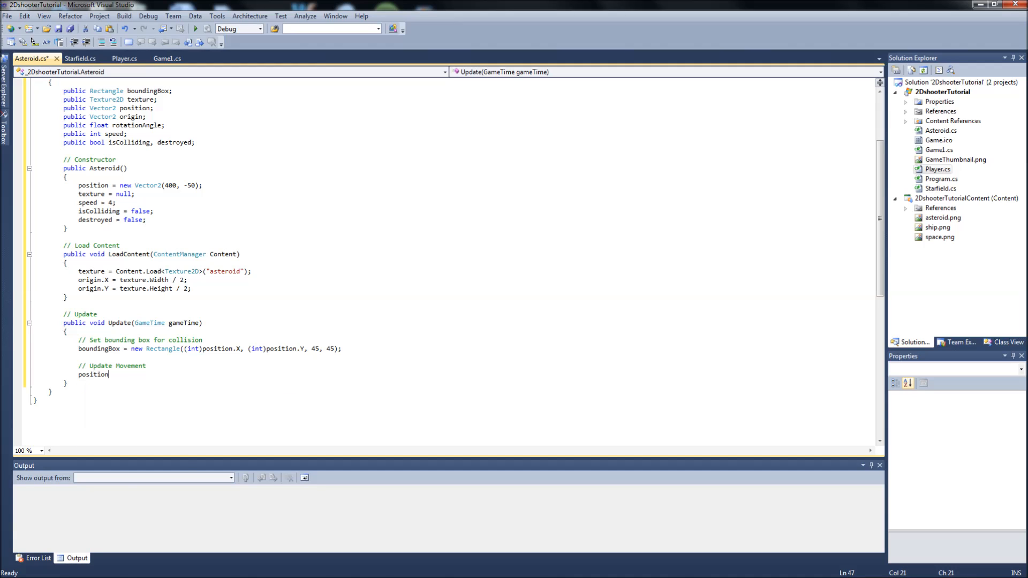
type(".Y")
type(" = pos")
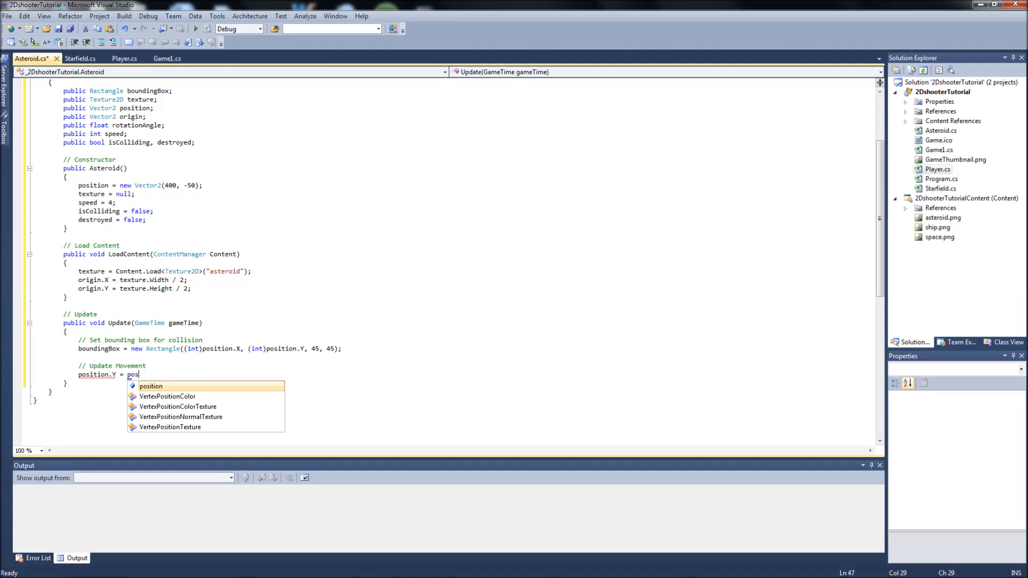
type("ition.Y")
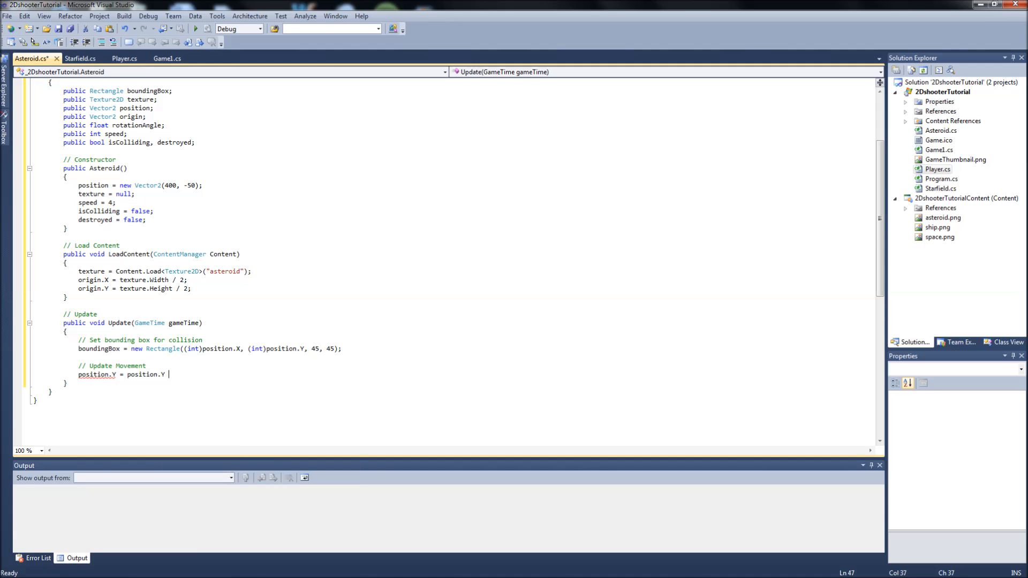
type(" + speed;")
key("Return")
type("if(position.Y")
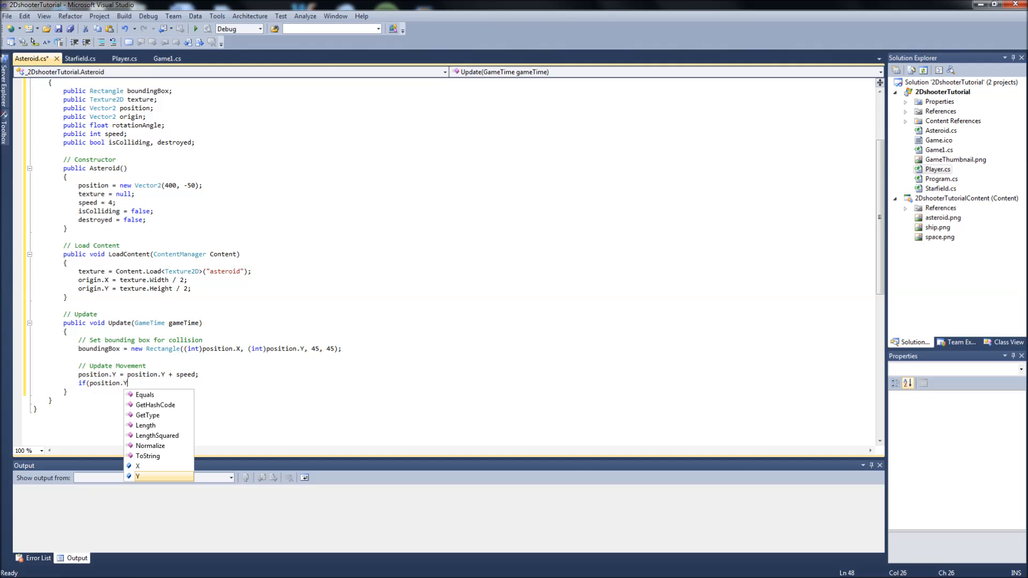
type(" >= ")
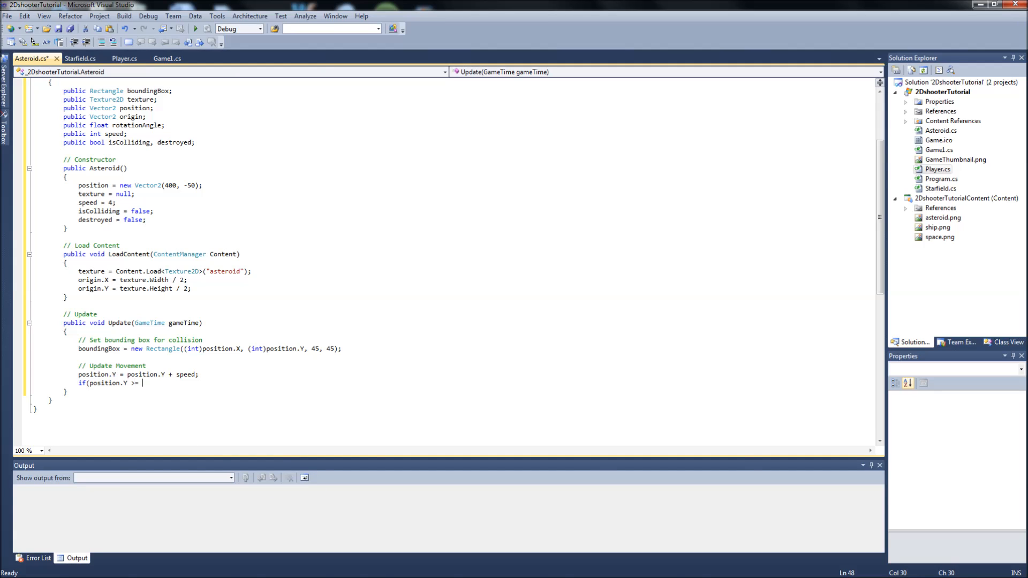
type("9")
type("50;")
Write if (position.Y >= 950) position.Y = -50; and leave space below.
key("BackSpace")
type(")")
key("Return")
type("position.Y")
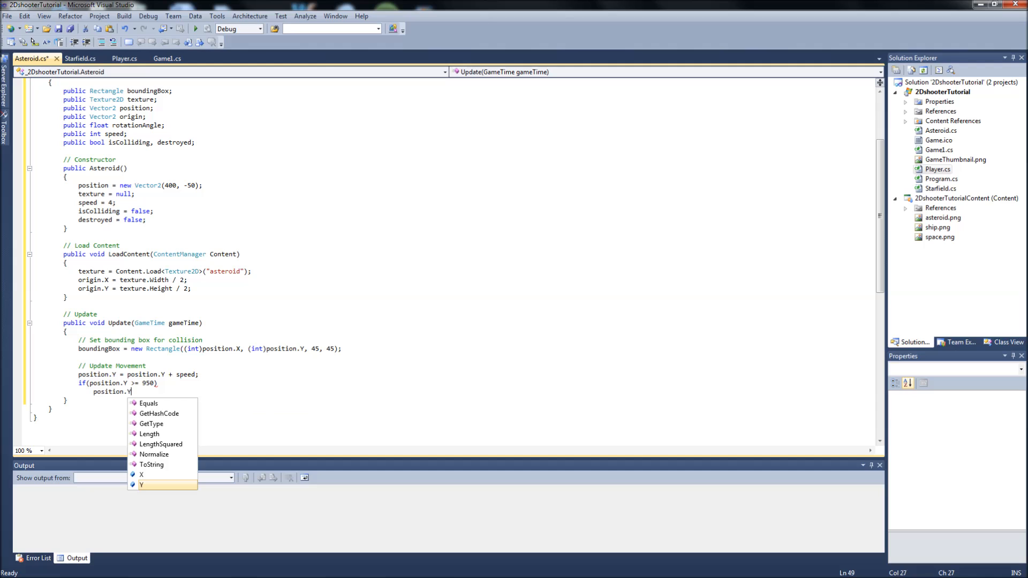
type(" = ")
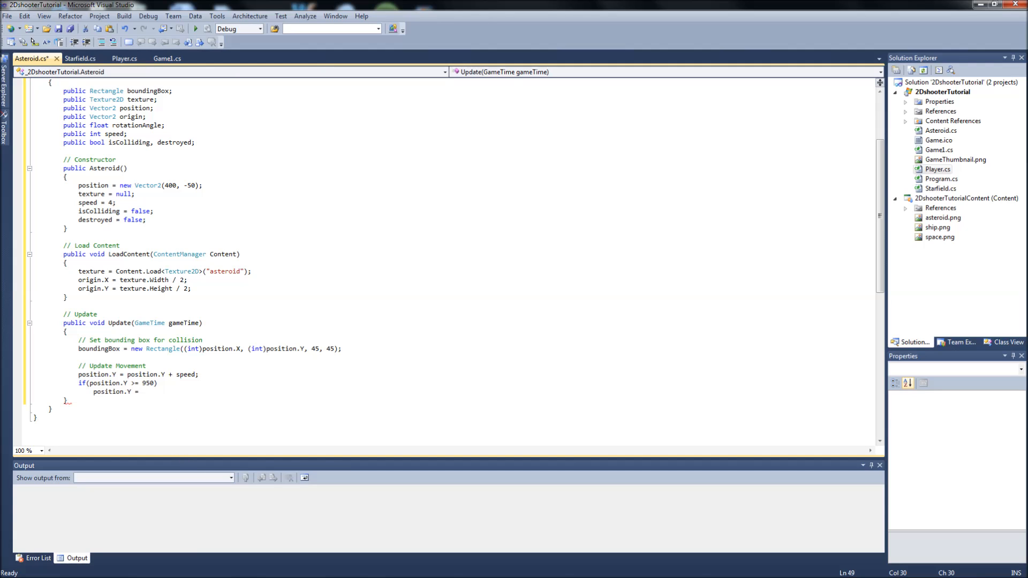
type("-50")
type(";")
key("Return")
key("Return")
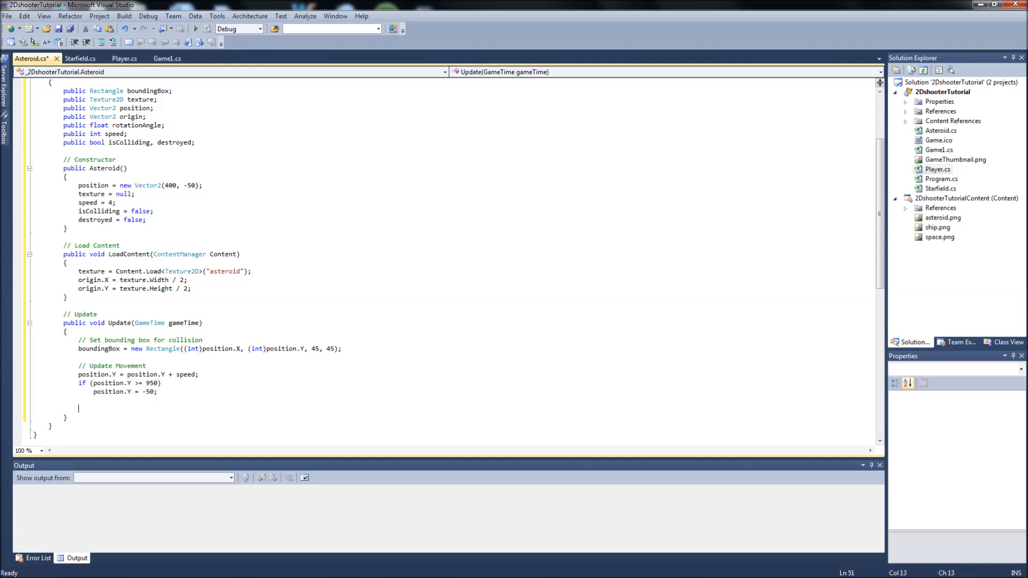
type("//")
type("Rotate As")
type("teroid")
Add a '// Rotate Asteroid' comment below the wrap-around code.
key("Return")
type("float elaps")
type("ed = ")
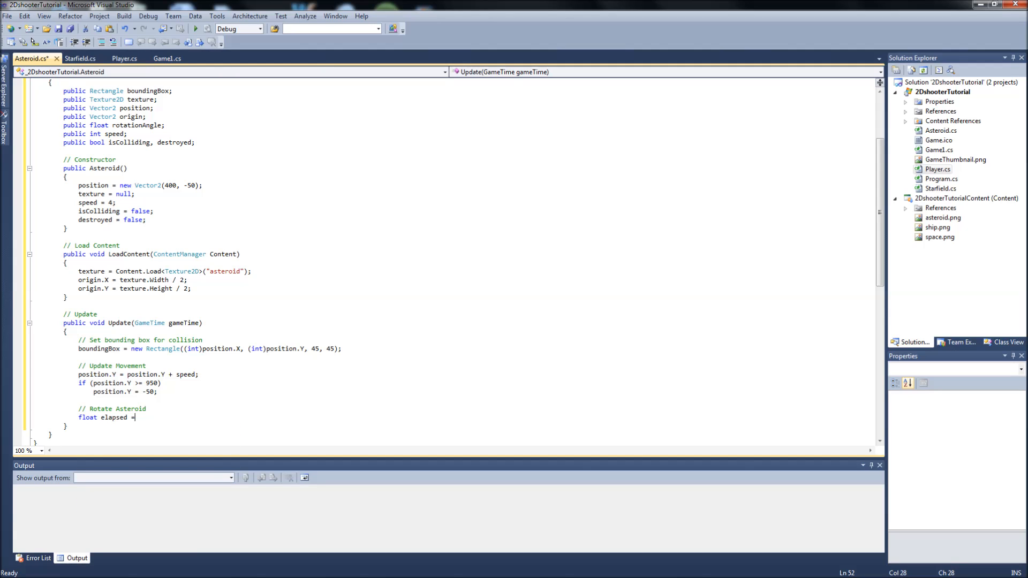
type("(float")
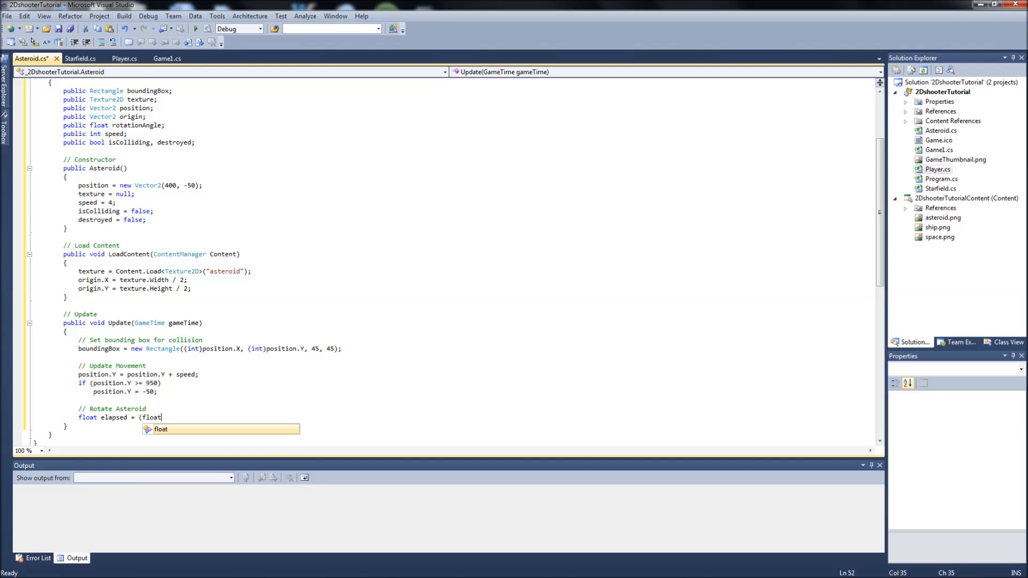
type(")GameTime")
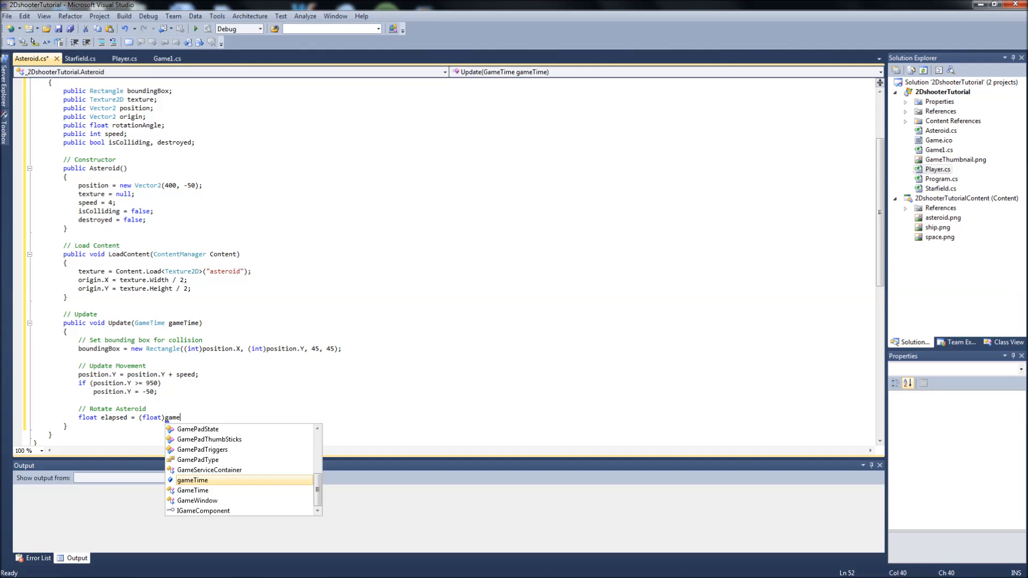
type(".El")
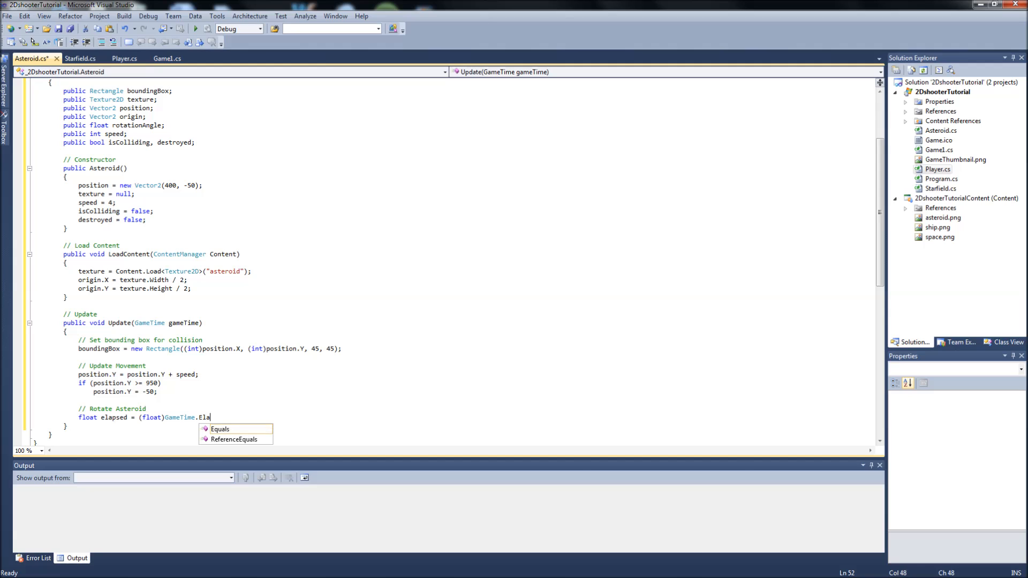
type("a")
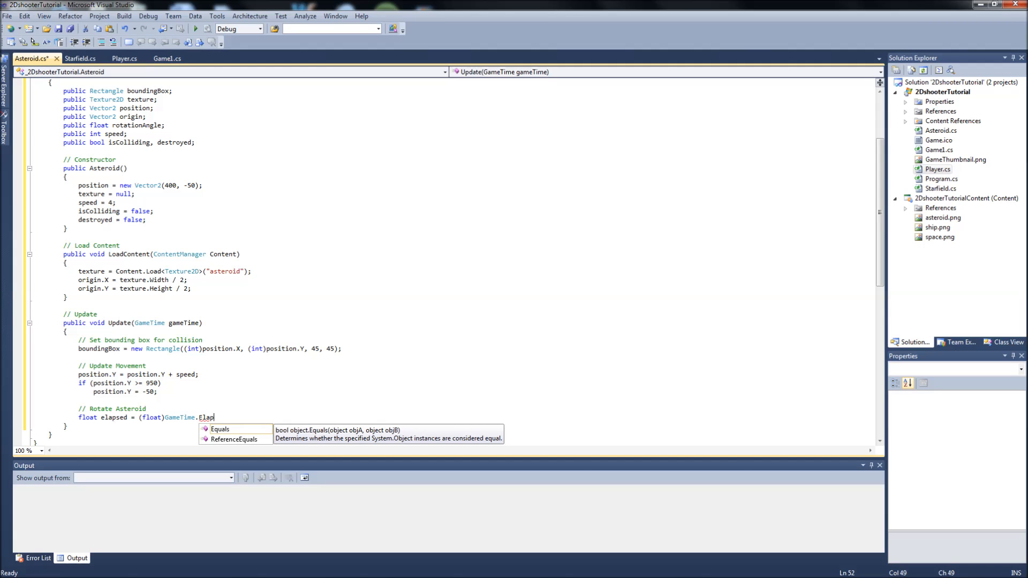
Write float elapsed = (float)GameTime.ElapsedGameTime.TotalSeconds; under the comment.
key("BackSpace")
key("BackSpace")
key("BackSpace")
key("BackSpace")
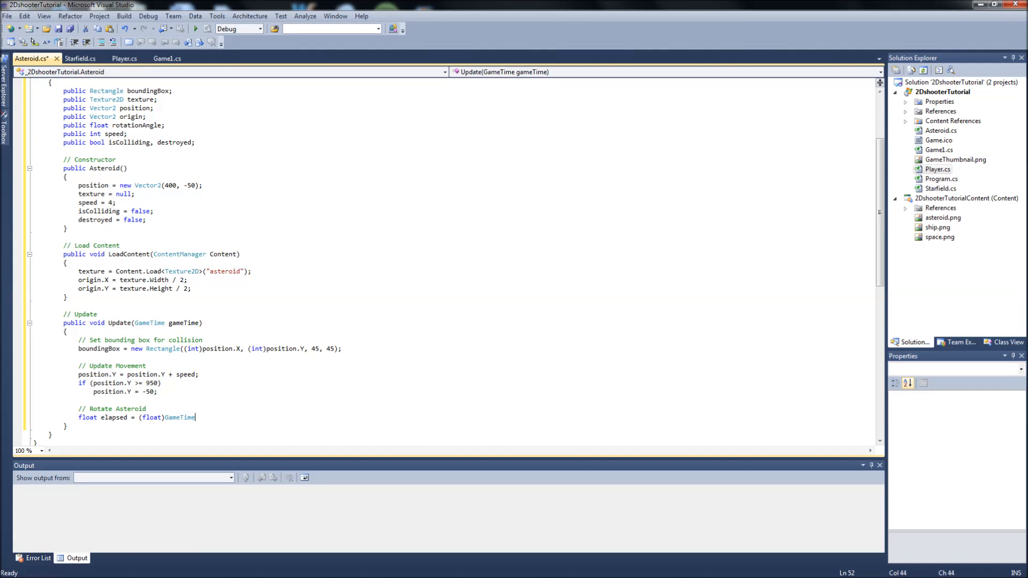
type(".E")
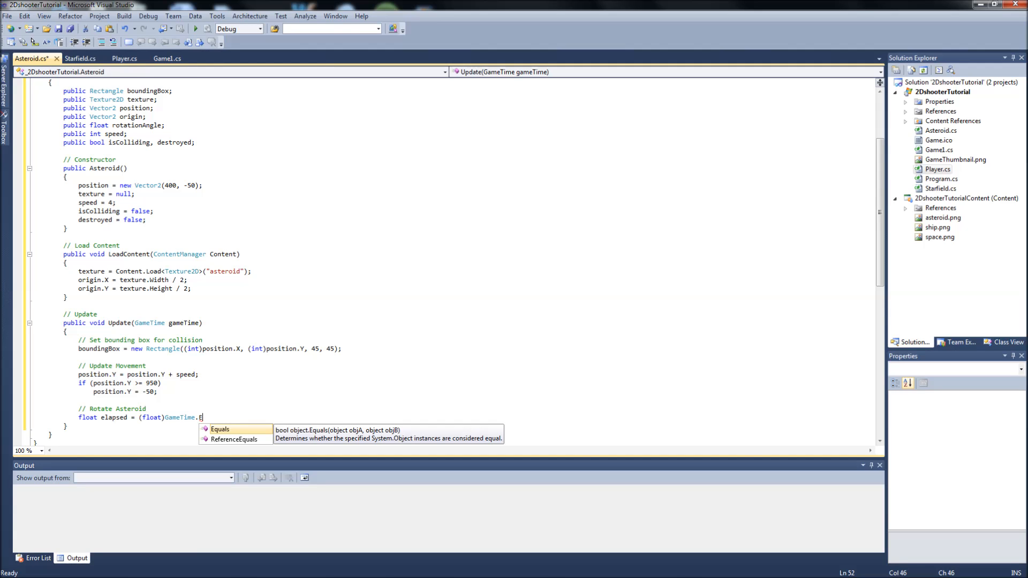
type("laps")
type("edGame")
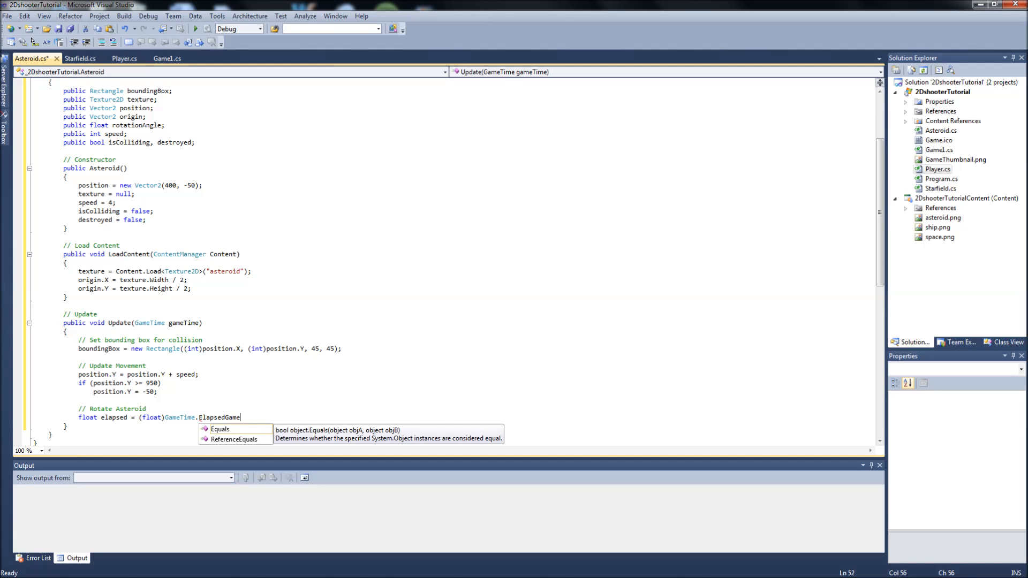
type("Time.Tot")
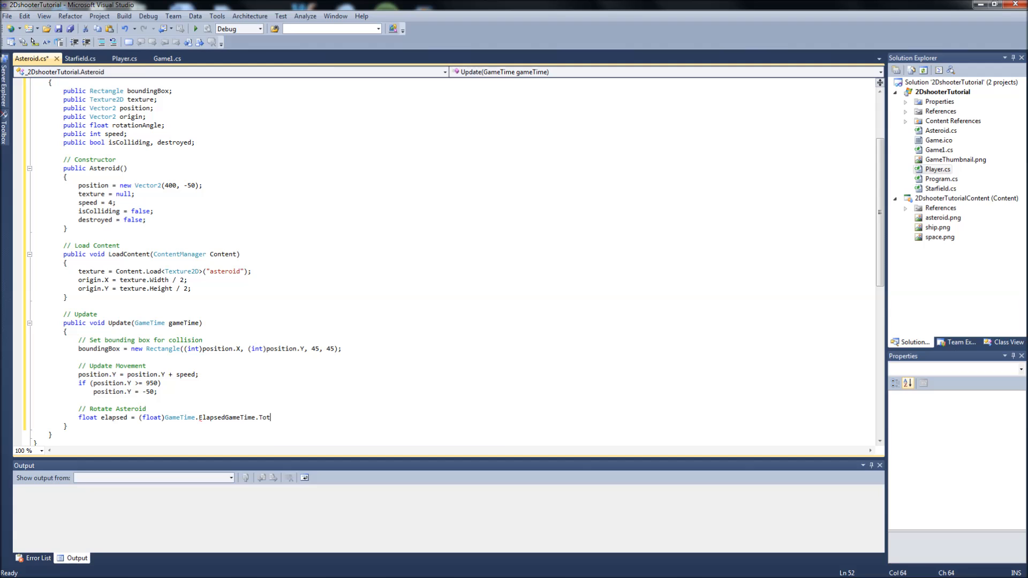
type("alSeco")
type("nds")
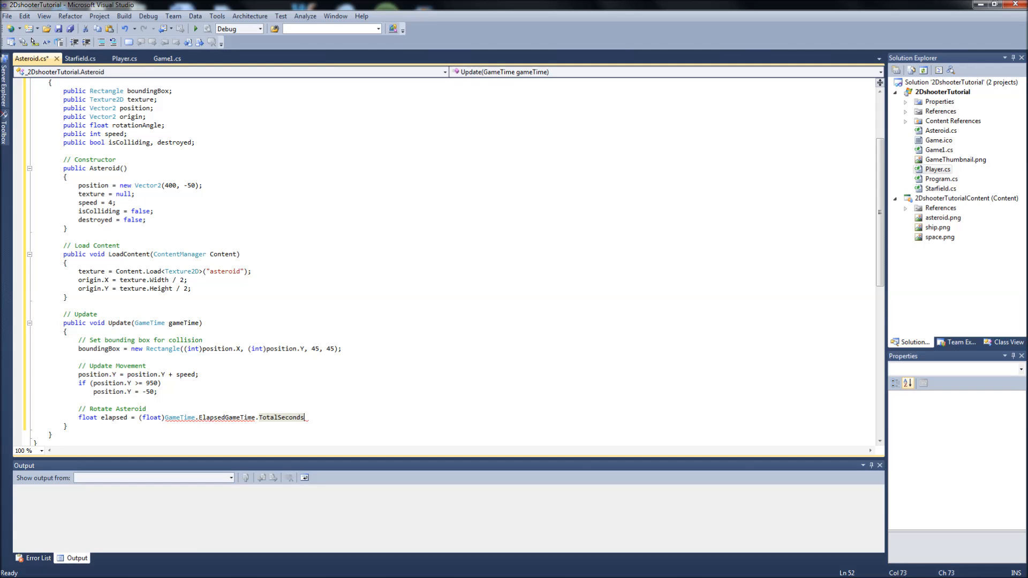
type(";")
key("Return")
type("ro")
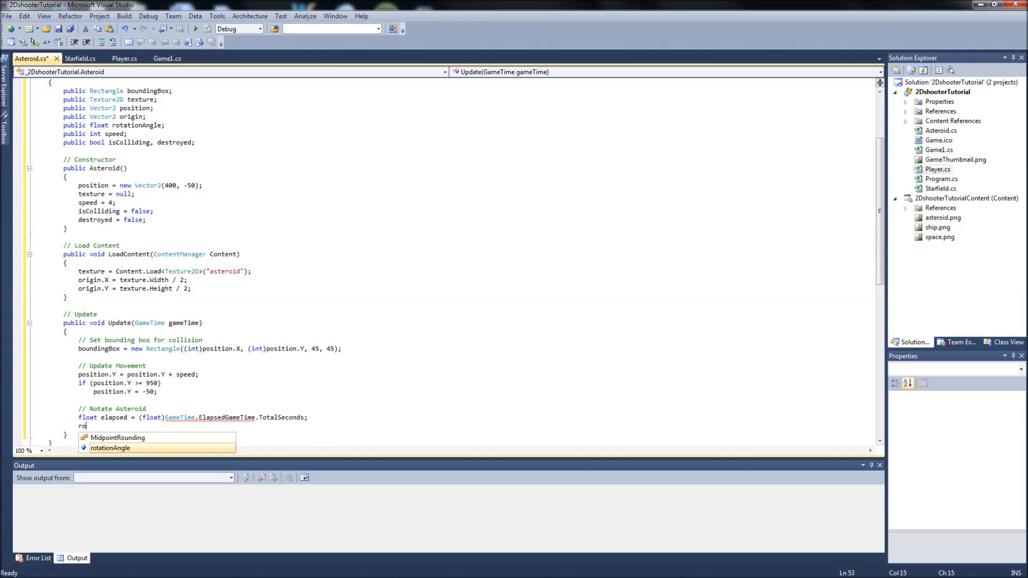
type("tationA")
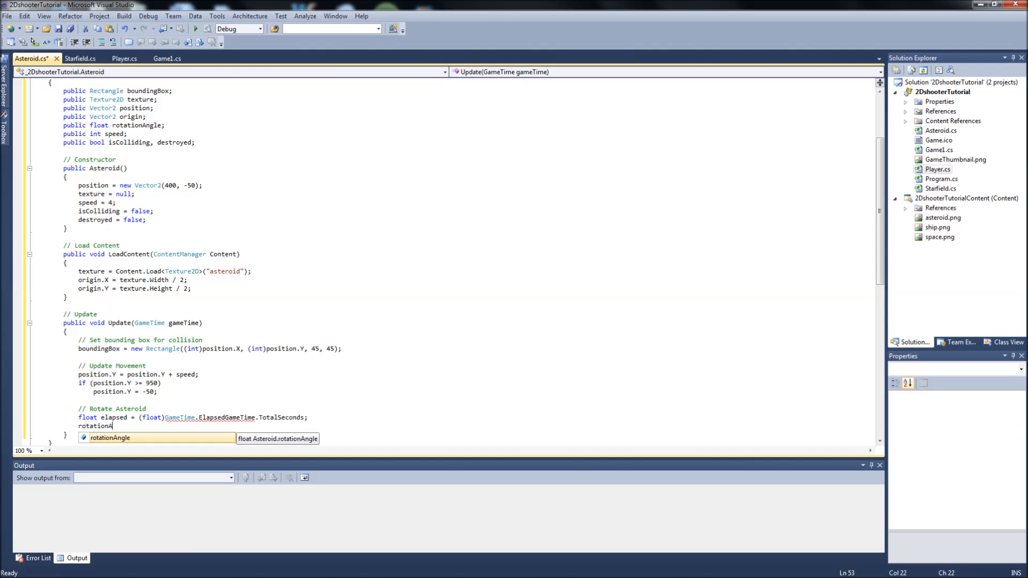
Write rotationAngle += elapsed; using IntelliSense completion.
key("Tab")
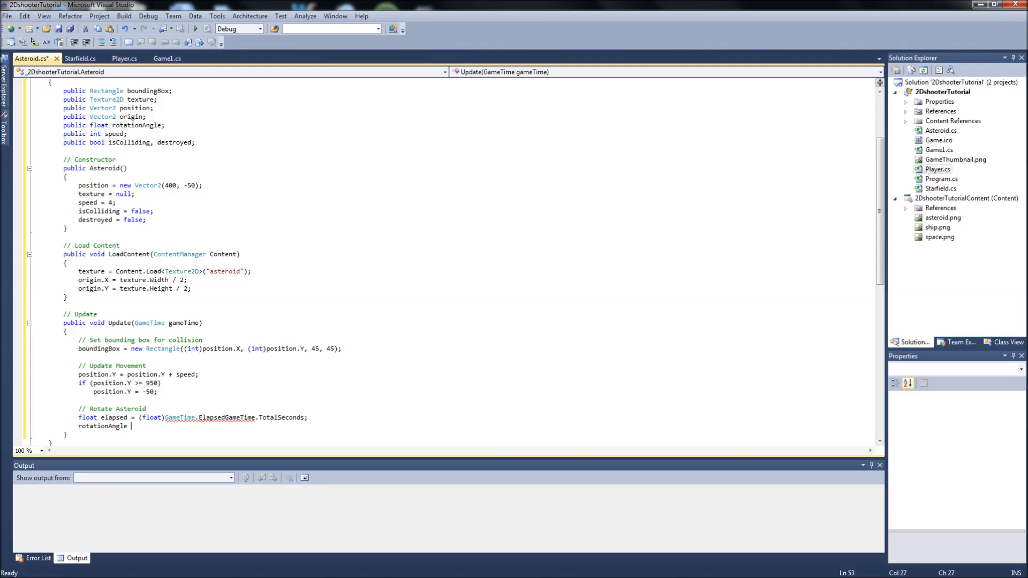
type("+= el")
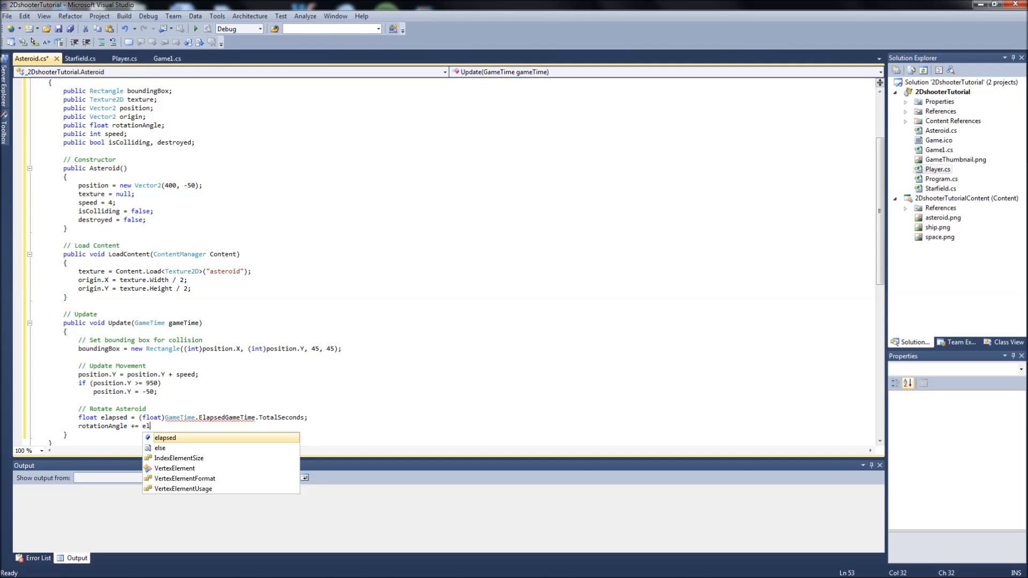
key("Tab")
type(";")
key("Return")
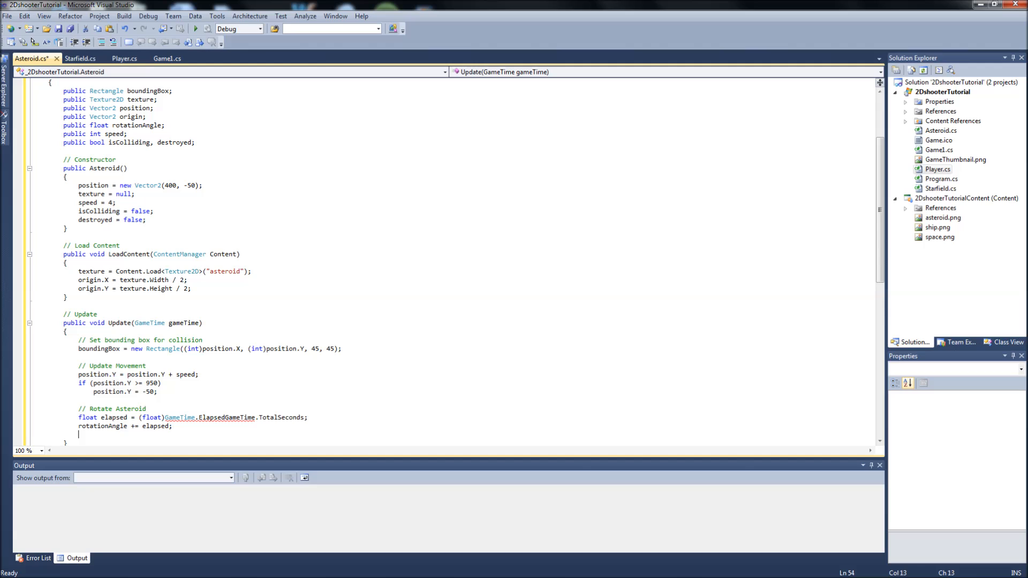
type("float cir")
type("cle =")
type("Math")
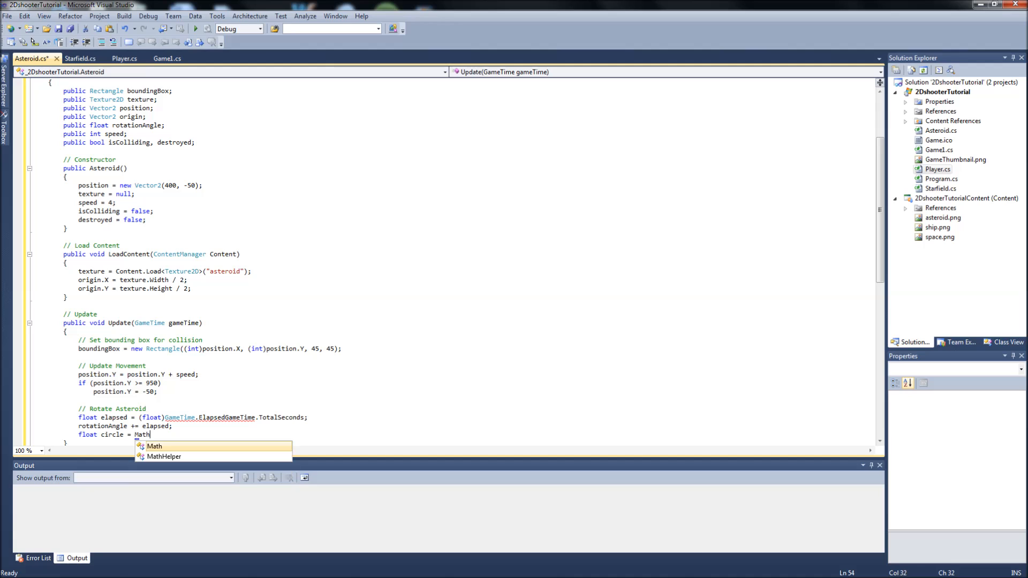
Write float circle = MathHelper.Pi * 2; on the next line.
key("Down")
key("Tab")
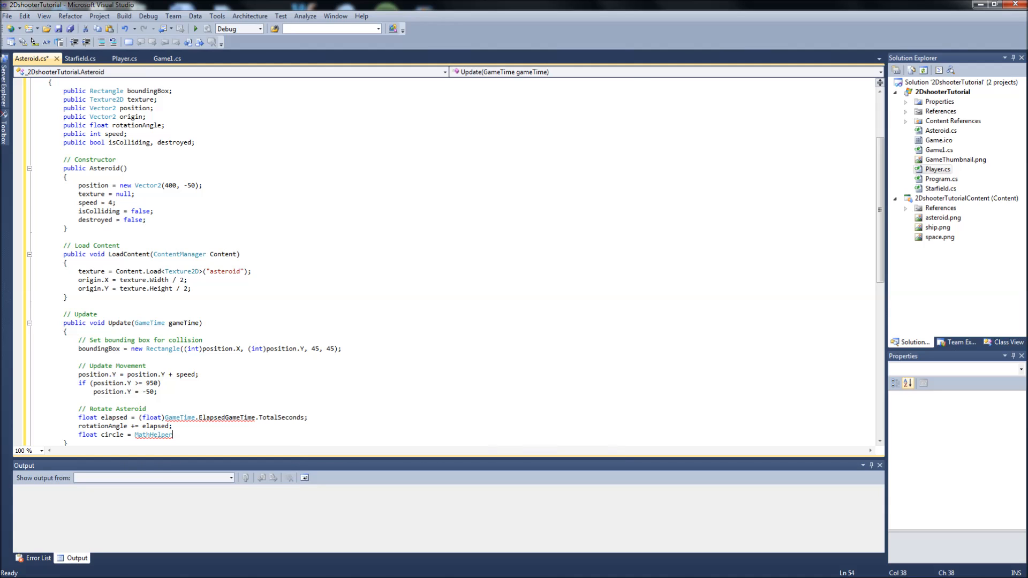
type(".Pi ")
type("* 2;")
key("Return")
type("rot")
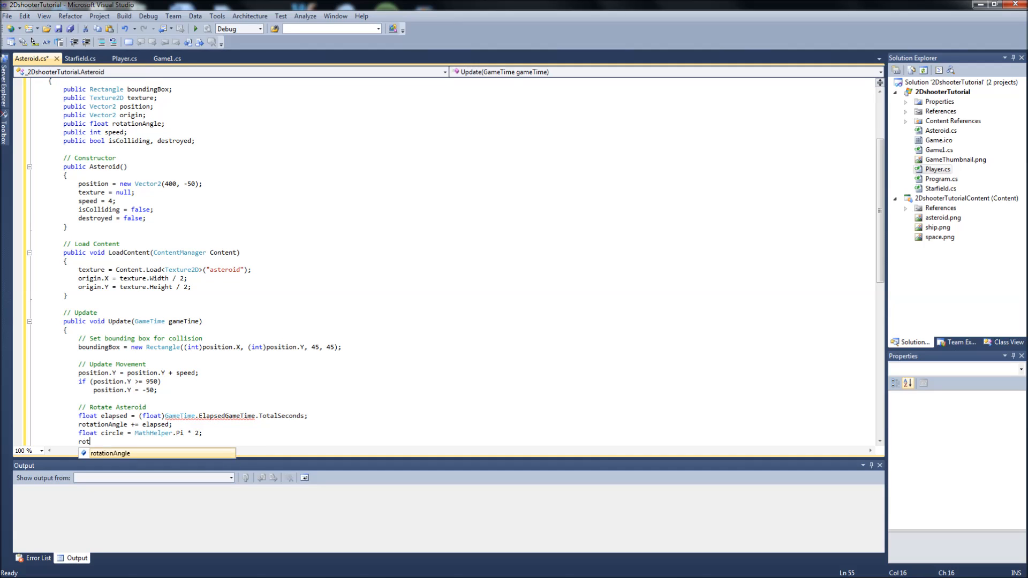
Write rotationAngle = rotationAngle % circle; to wrap the angle.
key("Tab")
type("= ")
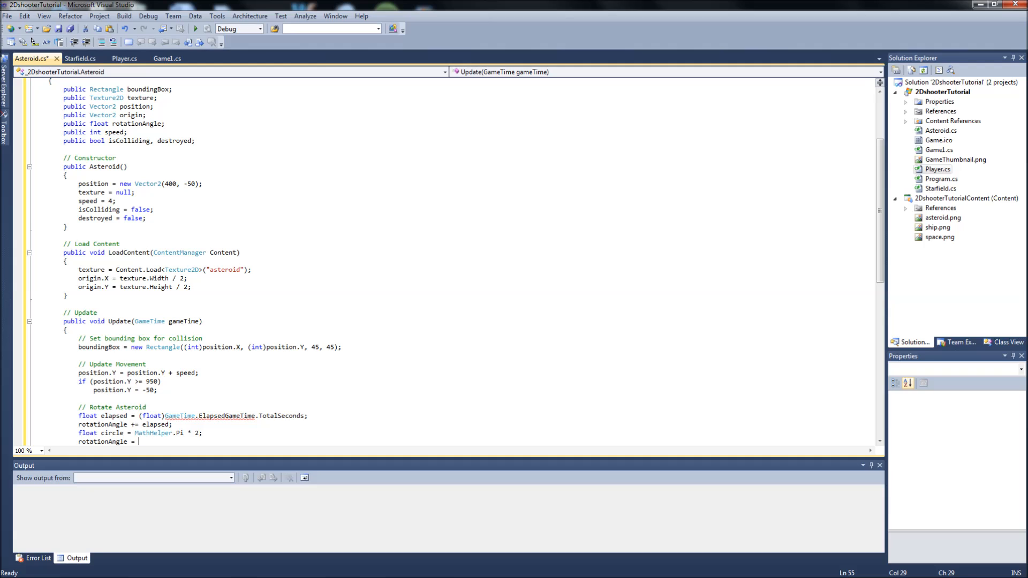
type("rota")
key("Tab")
type("%")
type(" circle;")
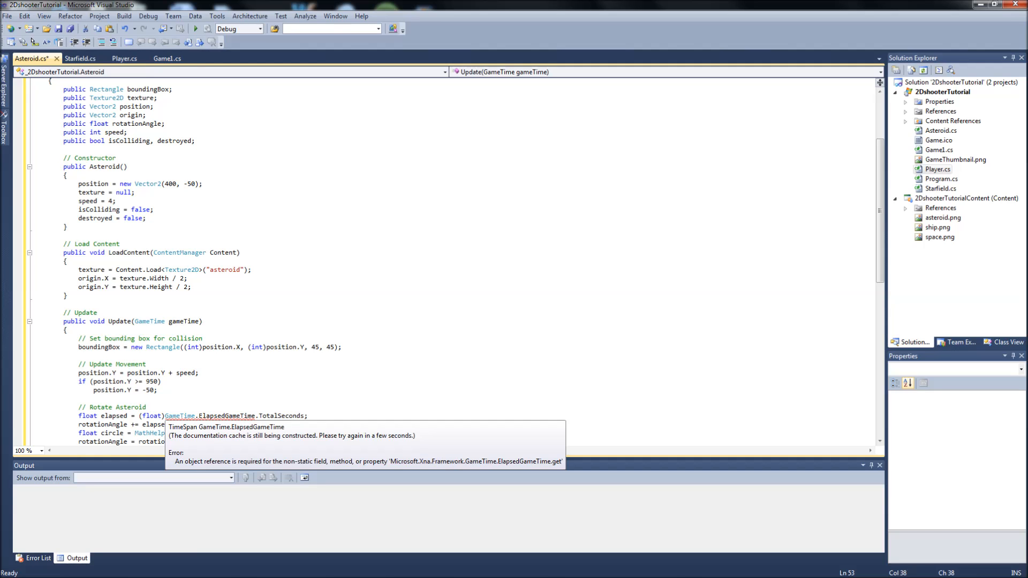
scroll(442, 266, "down", 2)
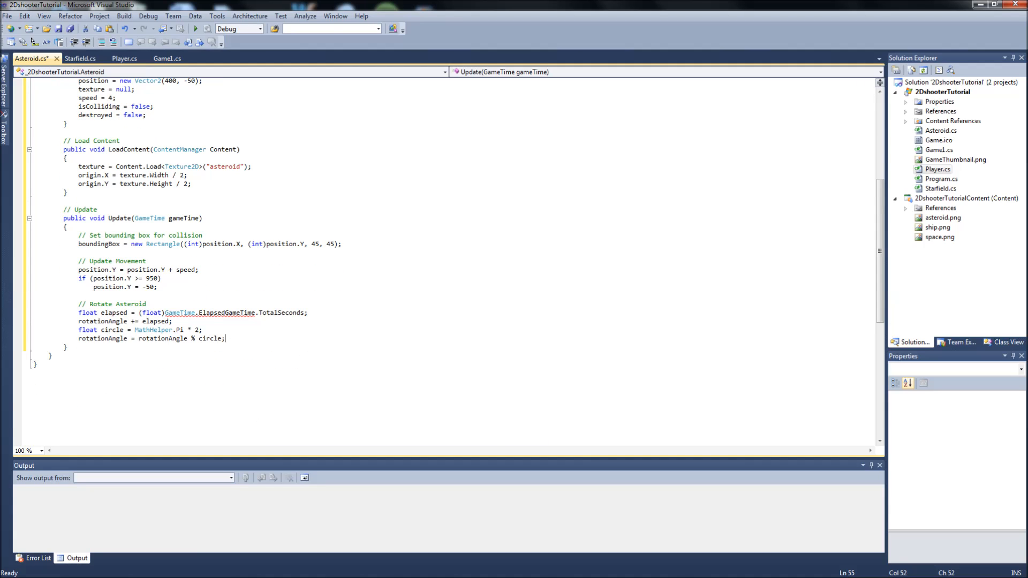
Select and review the finished rotation block and the uses of circle.
key("shift+Up")
key("shift+Up")
key("shift+Up")
key("shift+Home")
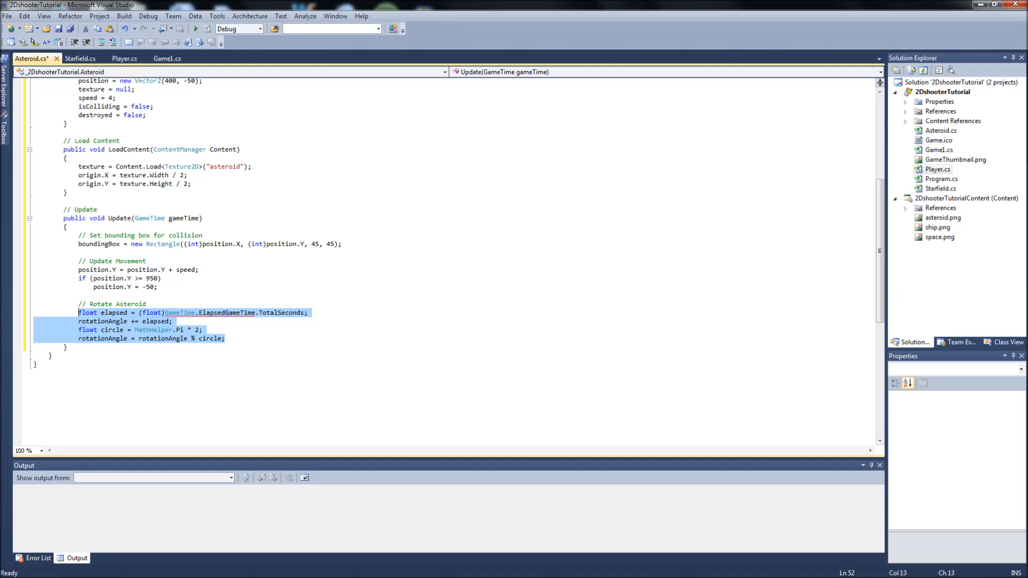
key("shift+Up")
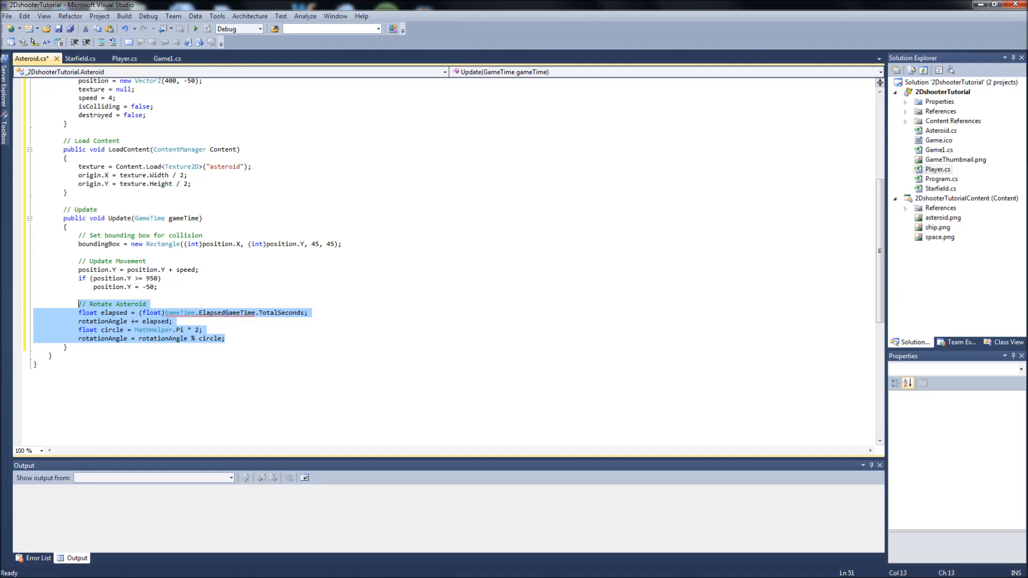
left_click(109, 331)
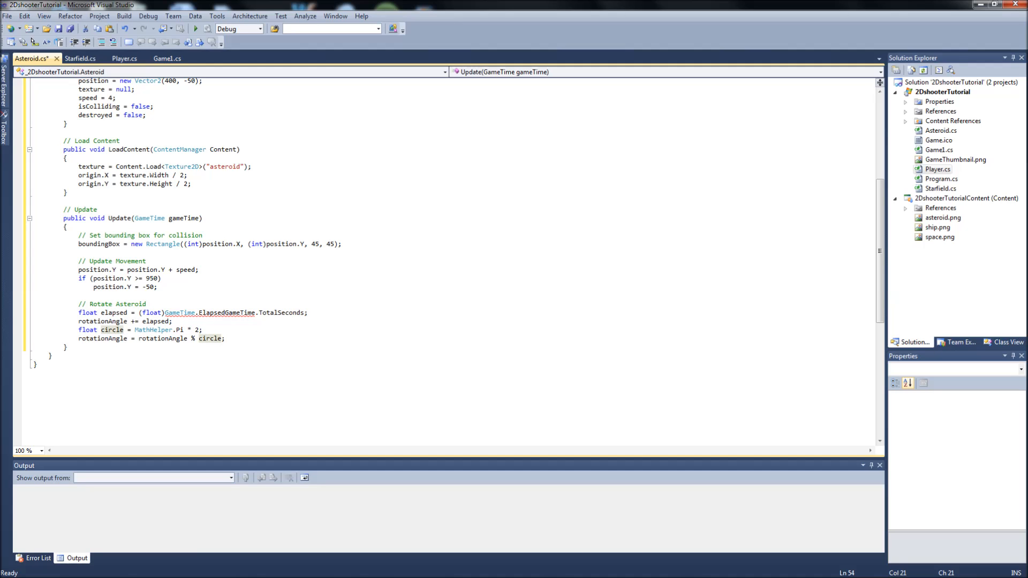
Leave a single blank line after the modulo line before the closing brace.
key("Down")
key("End")
key("Return")
key("Return")
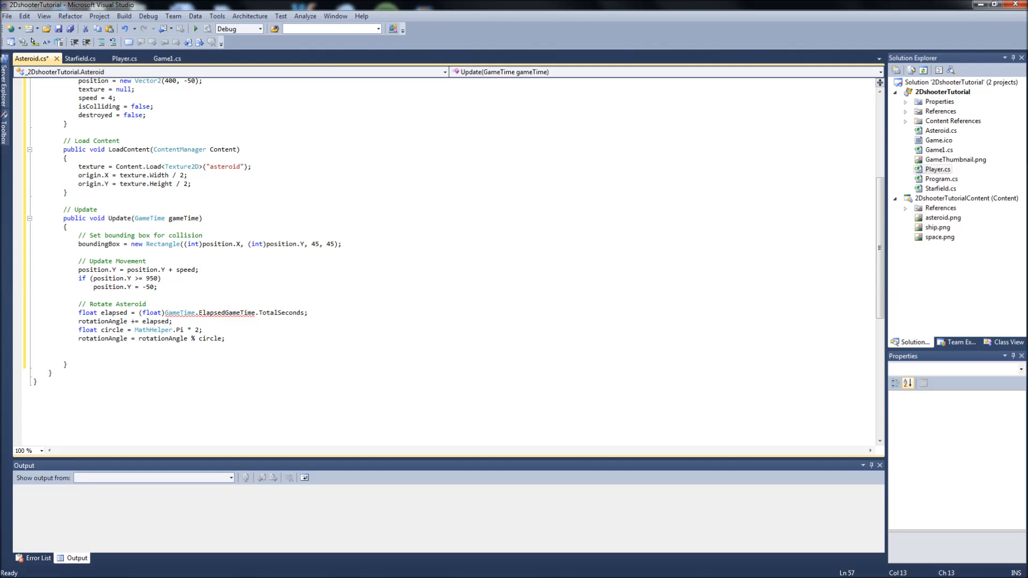
key("BackSpace")
Add a // Draw comment below Update and start the public Draw signature.
key("Down")
key("Down")
key("Return")
key("Return")
type("// ")
type("Draw")
key("Return")
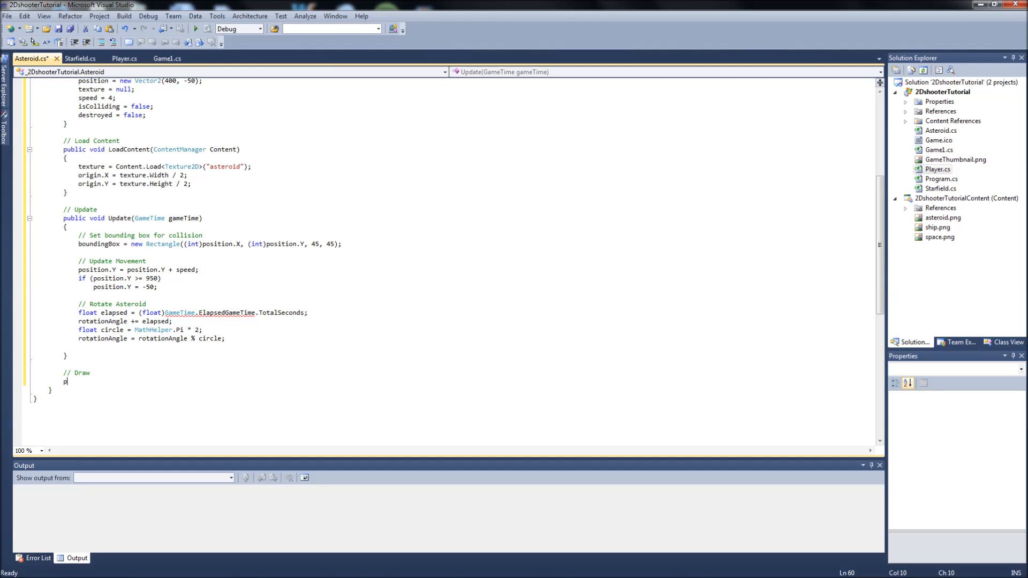
type("pucl")
key("BackSpace")
key("BackSpace")
type("bolic")
key("BackSpace")
key("BackSpace")
key("BackSpace")
type("li")
type("c ")
type("void Draw(")
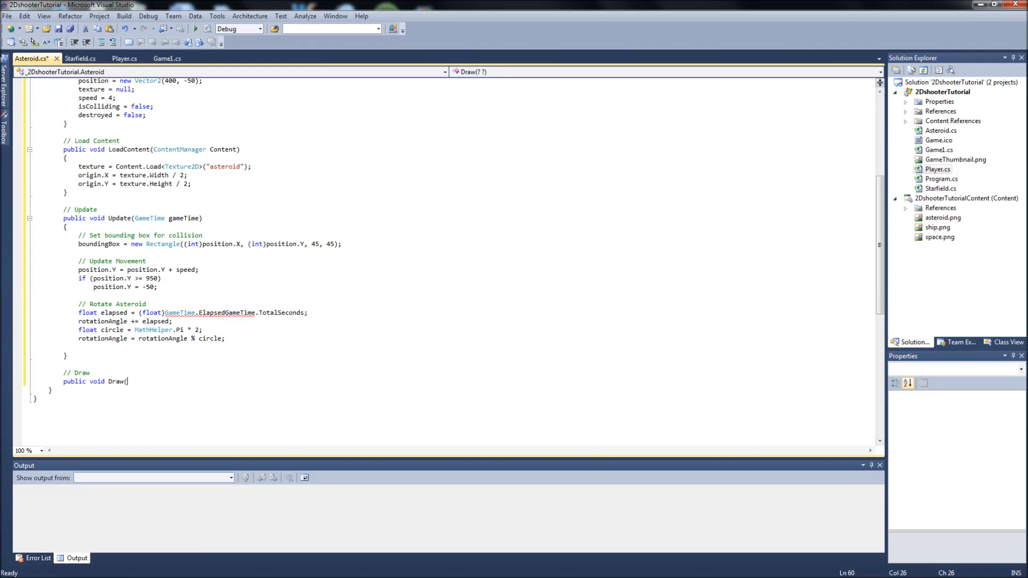
type("SpriteBatch sp")
type("riteBatch)")
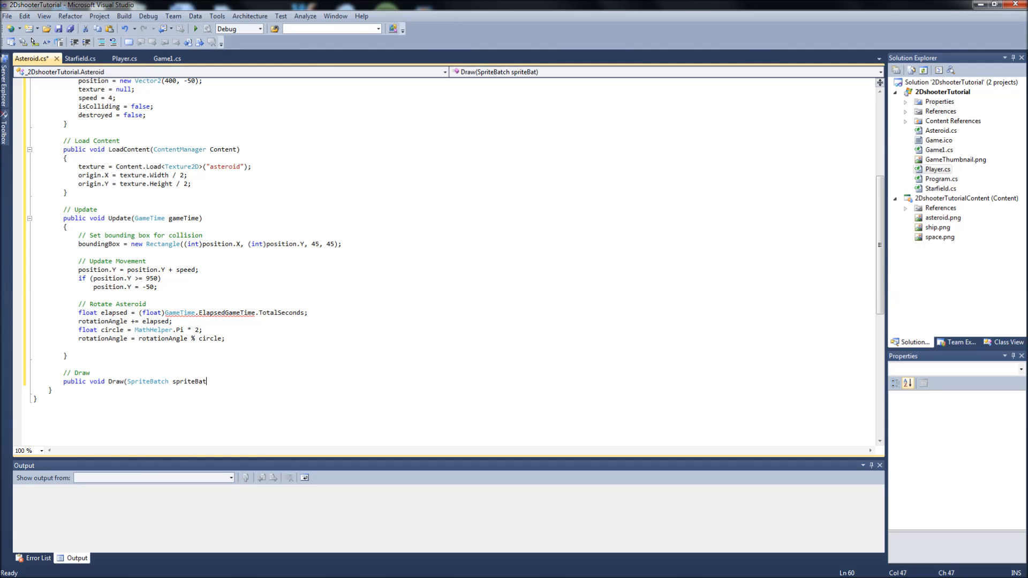
Give Draw(SpriteBatch spriteBatch) an empty brace body with a blank line inside.
key("Return")
type("{")
key("Return")
key("Return")
type("}")
key("Up")
type("if(")
type("!des)")
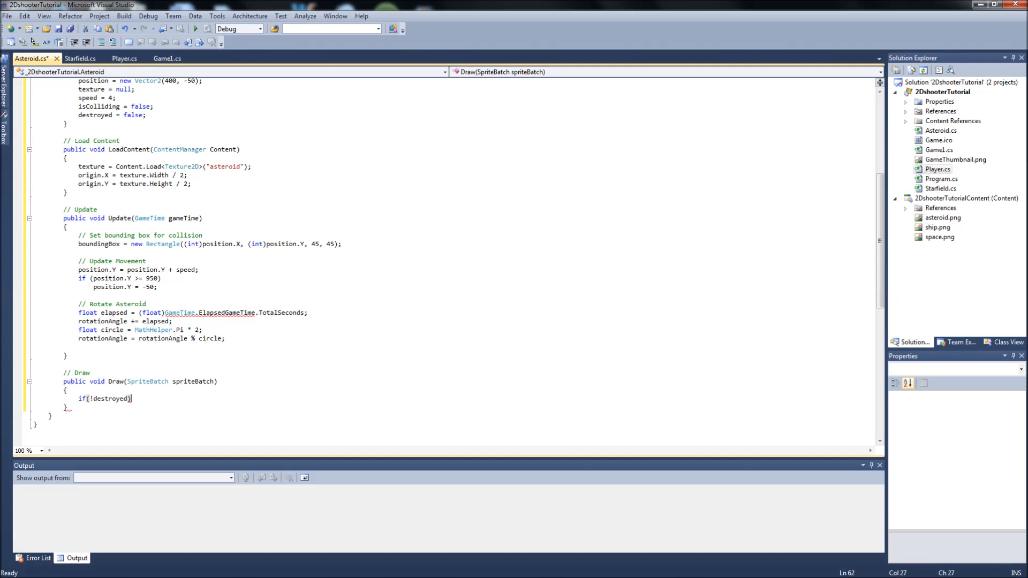
Guard with if(!destroyed) and begin spriteBatch.Draw(texture, position, null, Color.
key("Return")
type("spri")
key("Tab")
type(".Draw(")
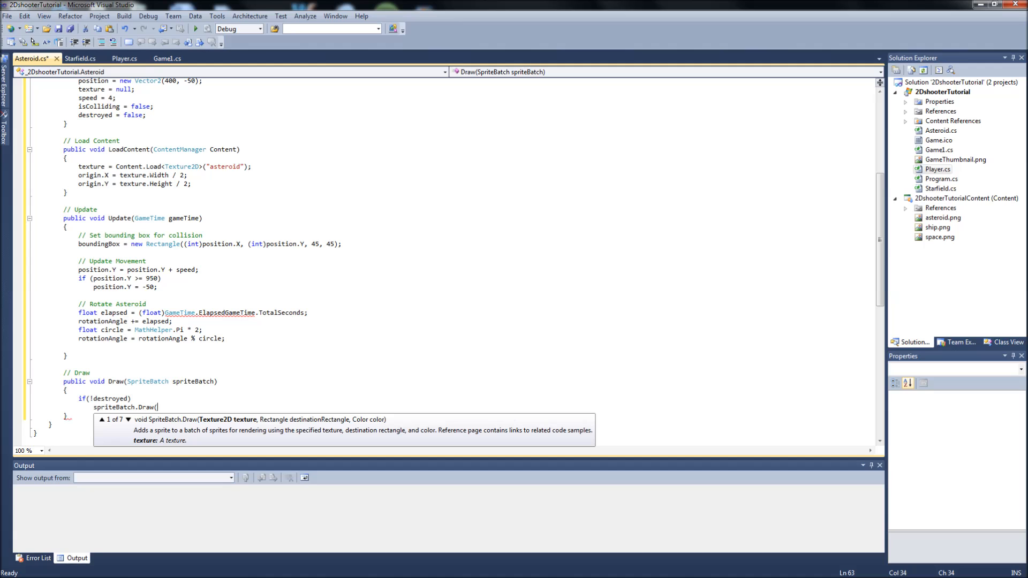
type("tex")
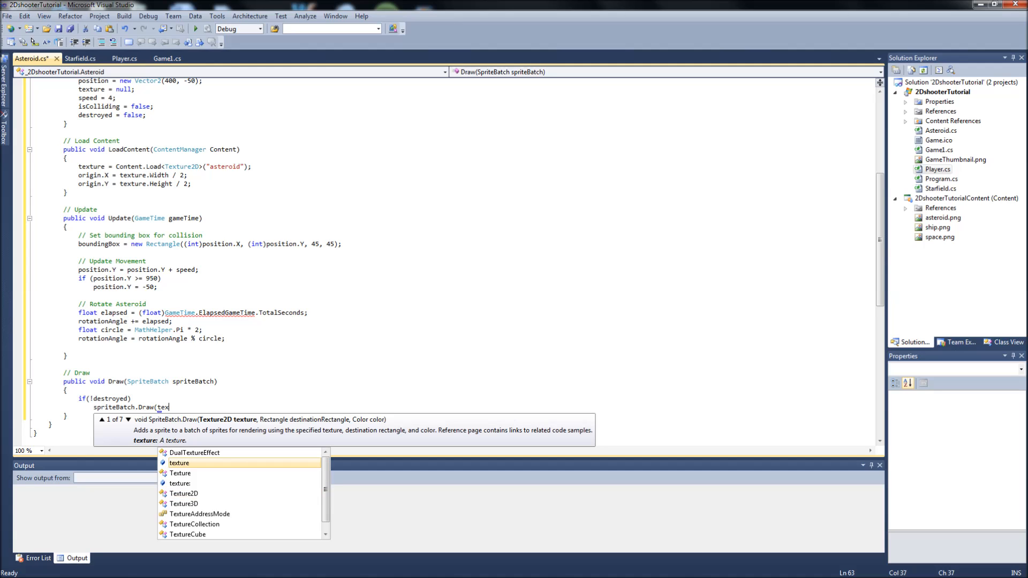
type("ture, ")
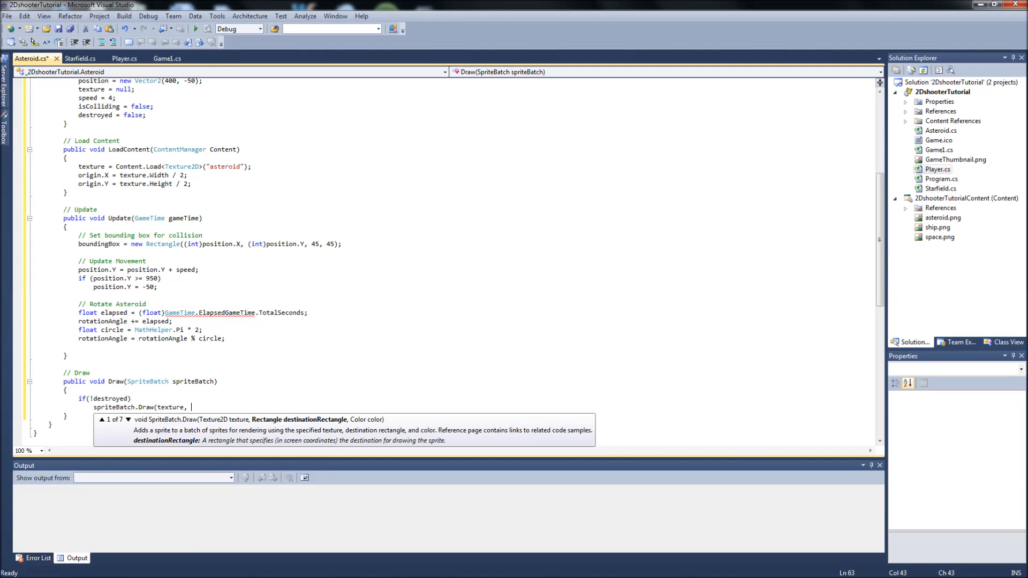
type("position")
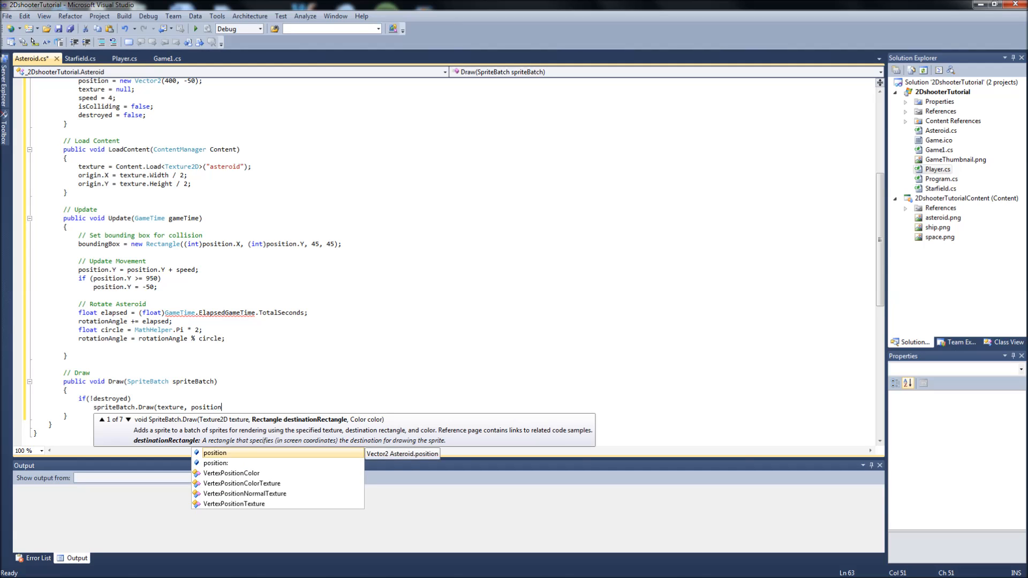
type(", ")
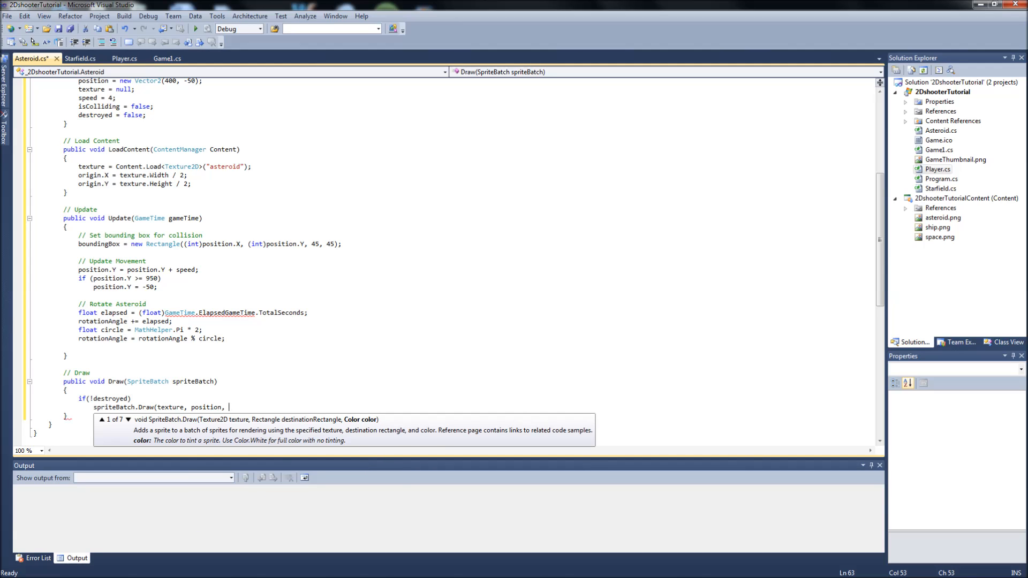
type("null,")
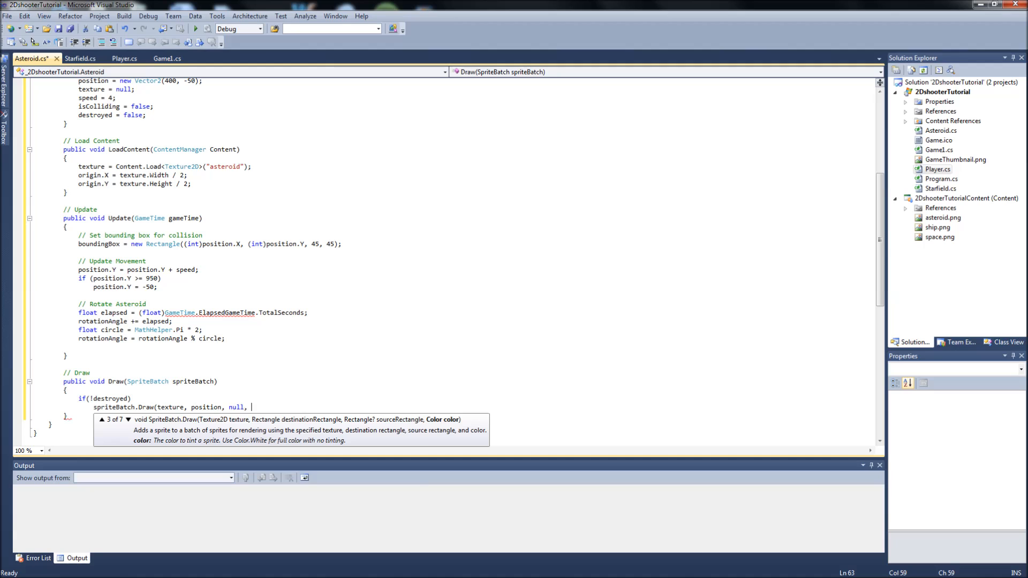
type("Color.")
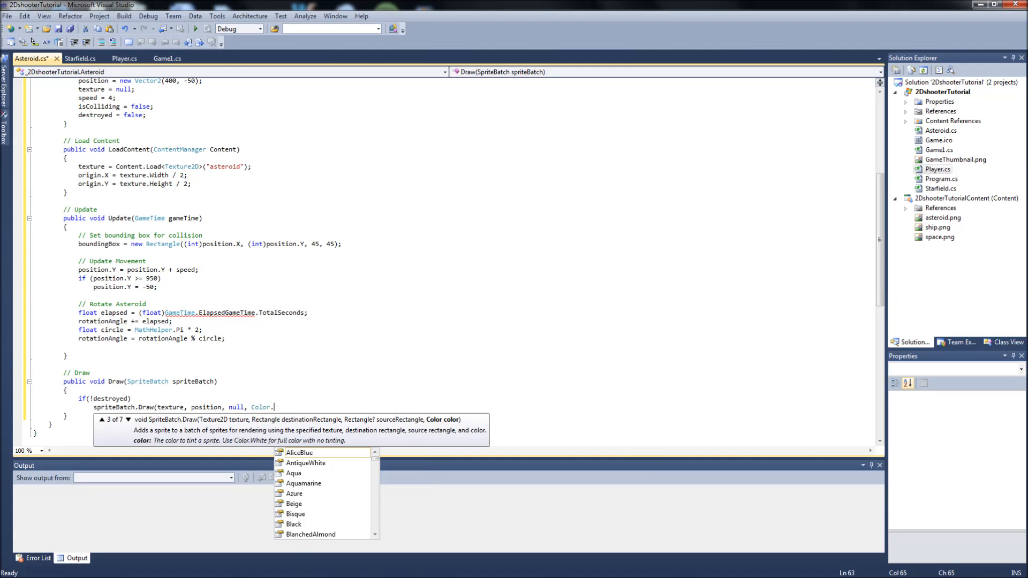
type("White, ")
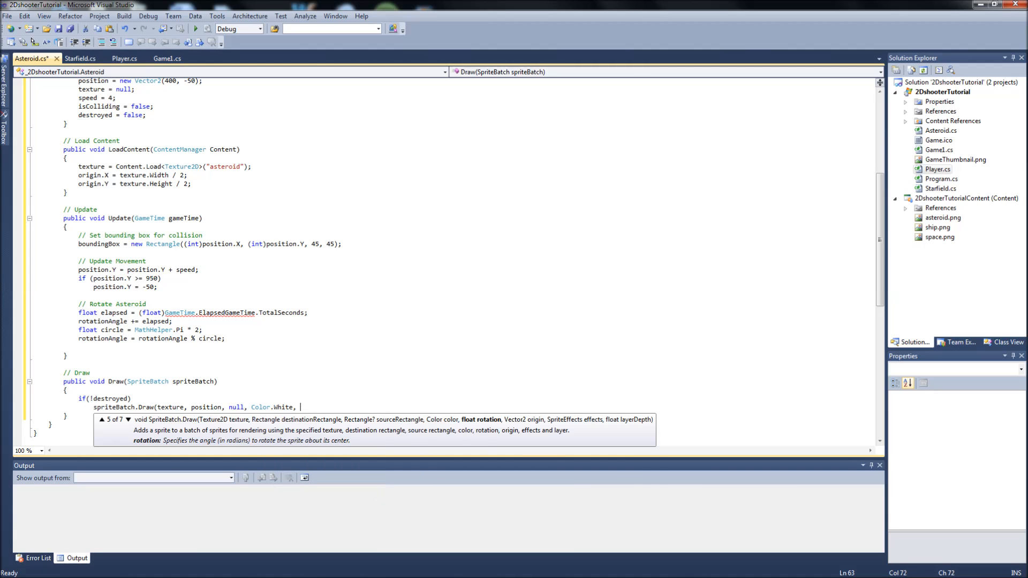
type("ro")
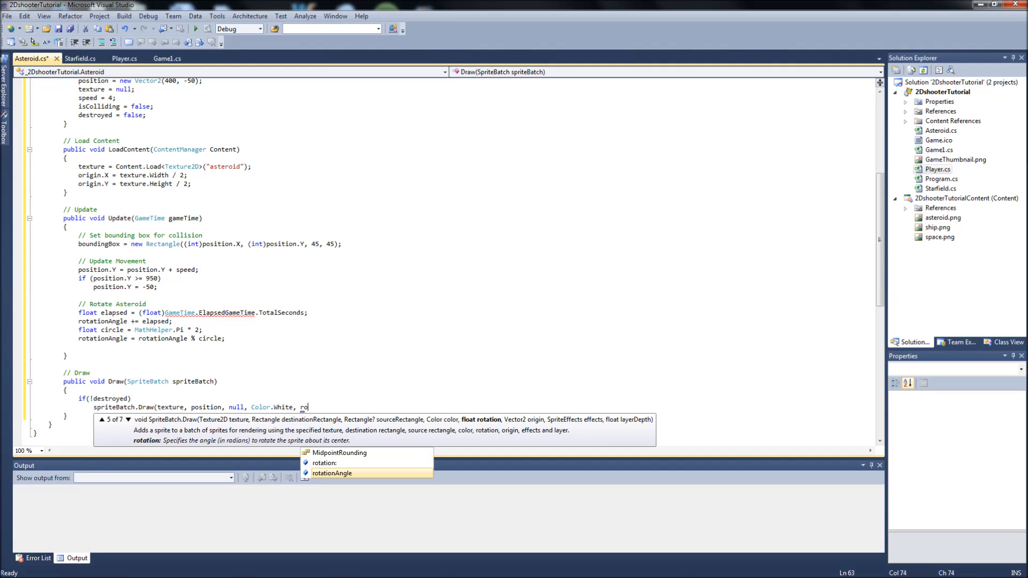
type("tat")
Continue the Draw call with Color.White, rotationAngle, origin and scale 1.0f.
key("Tab")
type(", ")
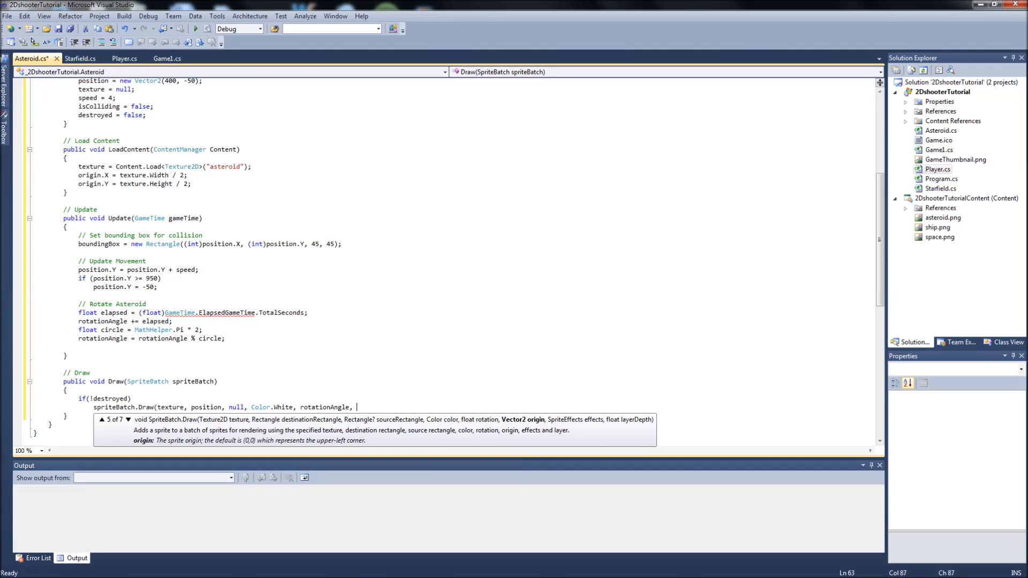
type("origin")
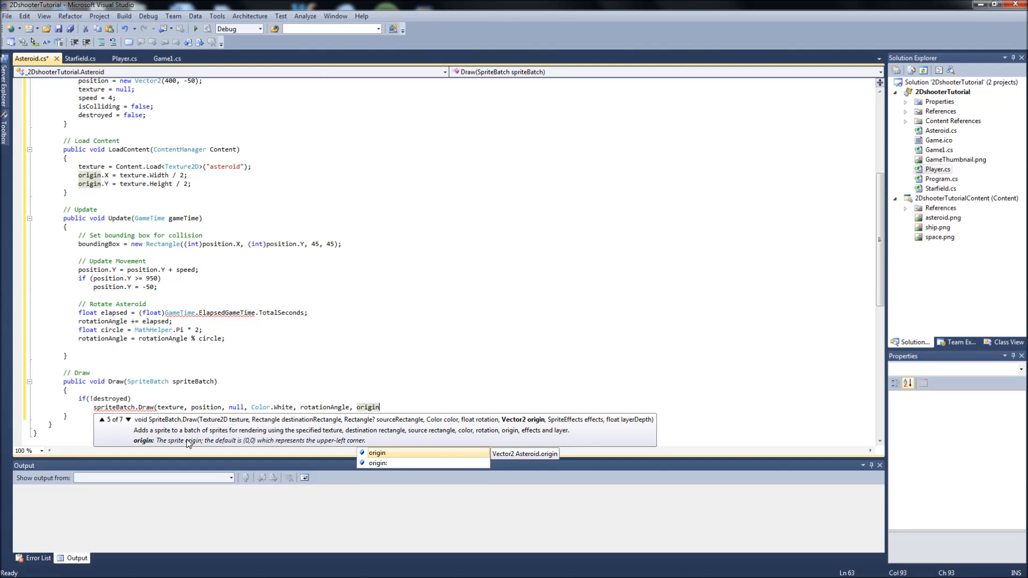
left_click_drag(304, 408, 331, 408)
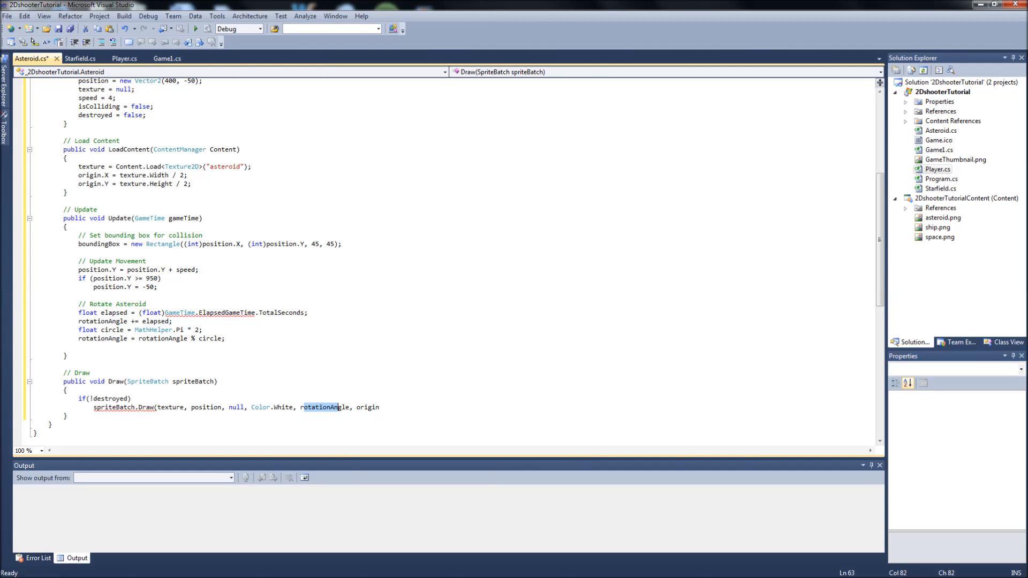
left_click_drag(356, 407, 380, 408)
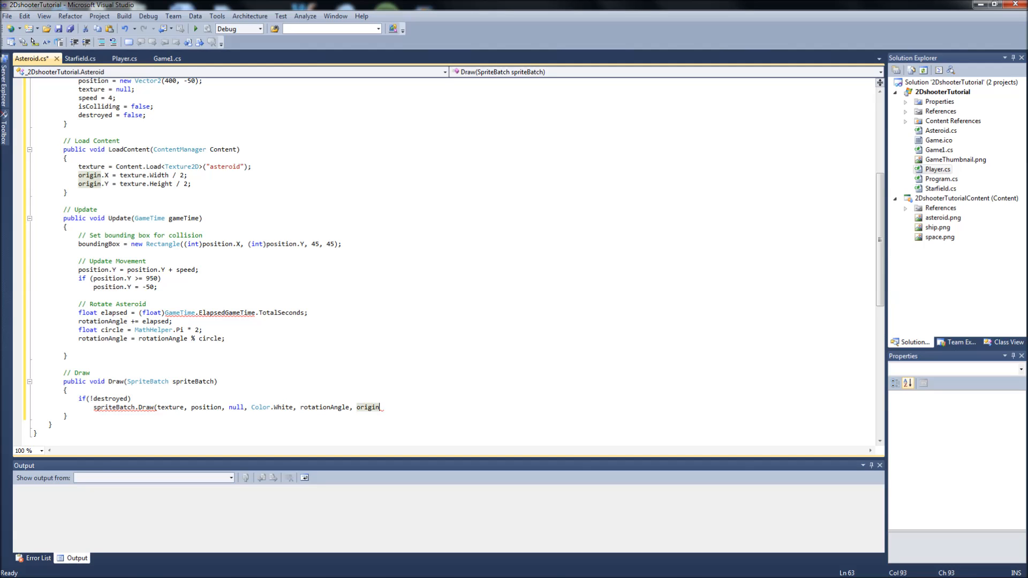
type(",")
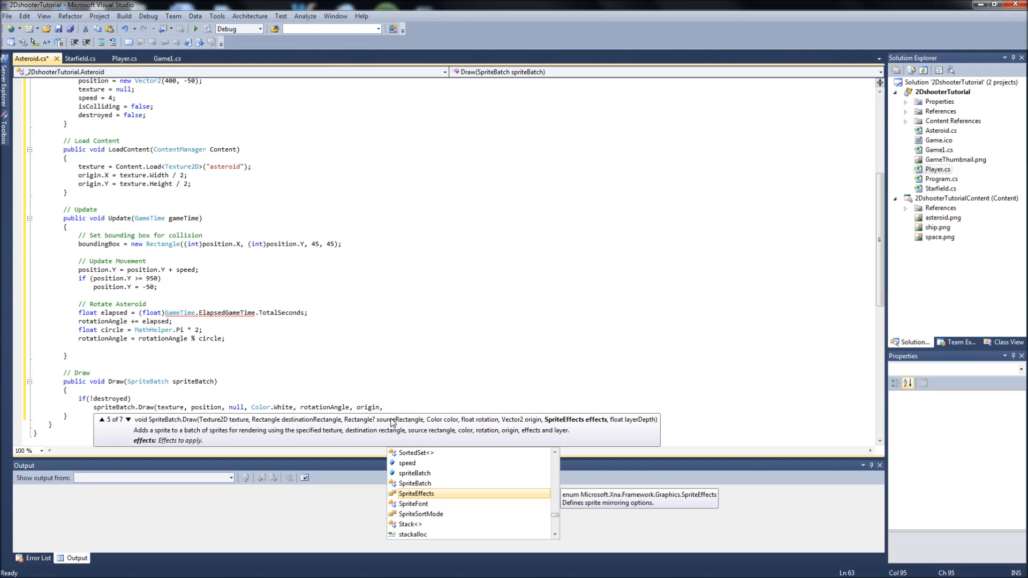
type(" Spr")
key("BackSpace")
key("BackSpace")
key("BackSpace")
type("G")
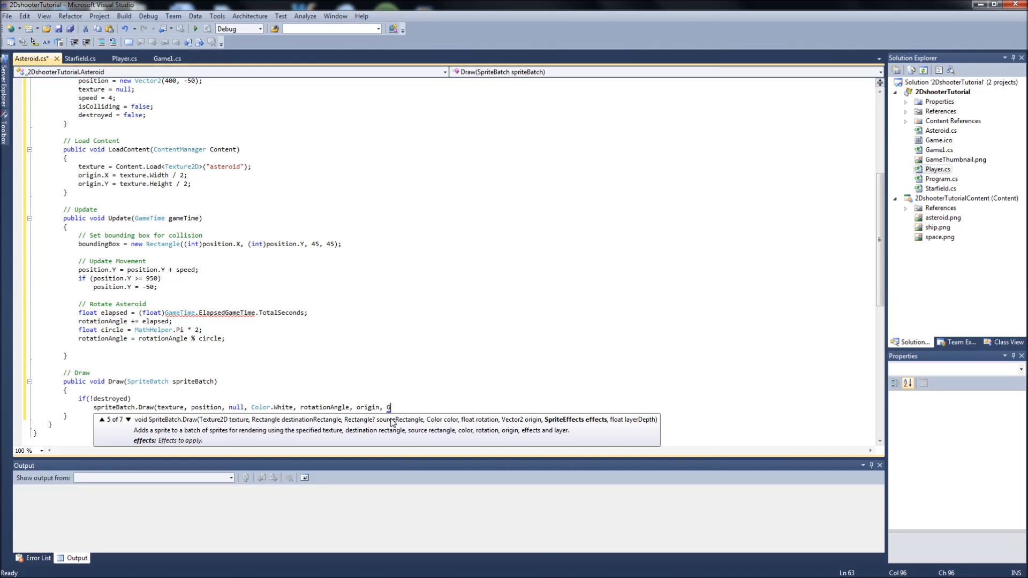
key("BackSpace")
type("10")
type(".0f")
type(", s")
type("pr")
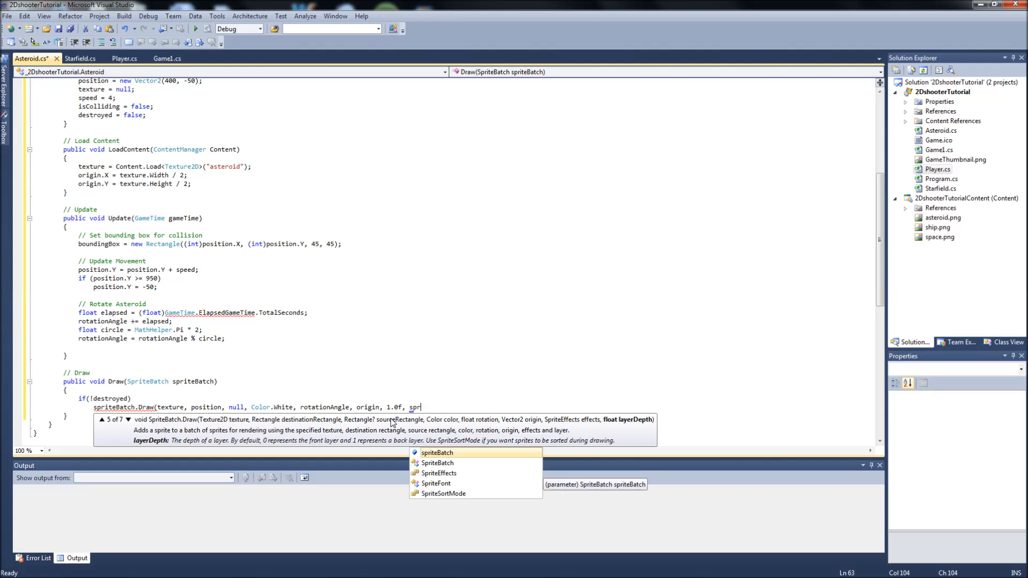
type("eee")
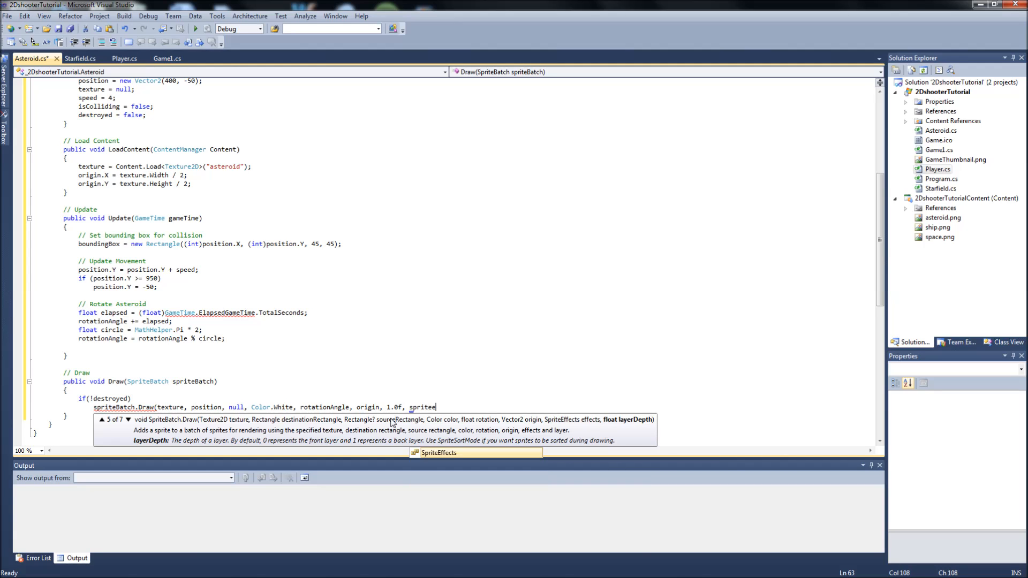
Finish the Draw call with SpriteEffects.None and layer depth 0f.
key("Tab")
type(".")
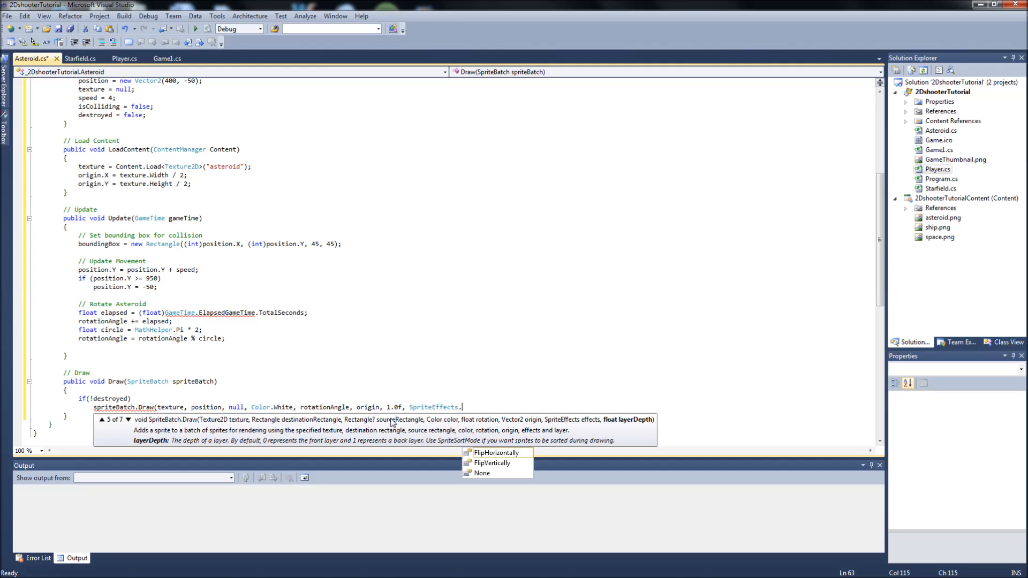
type("None, ")
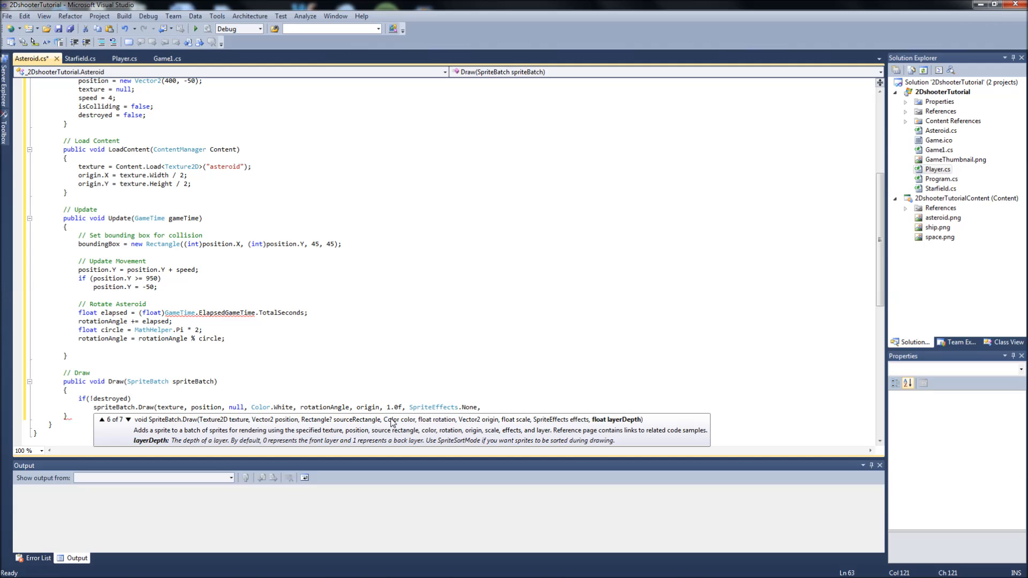
type("0f;")
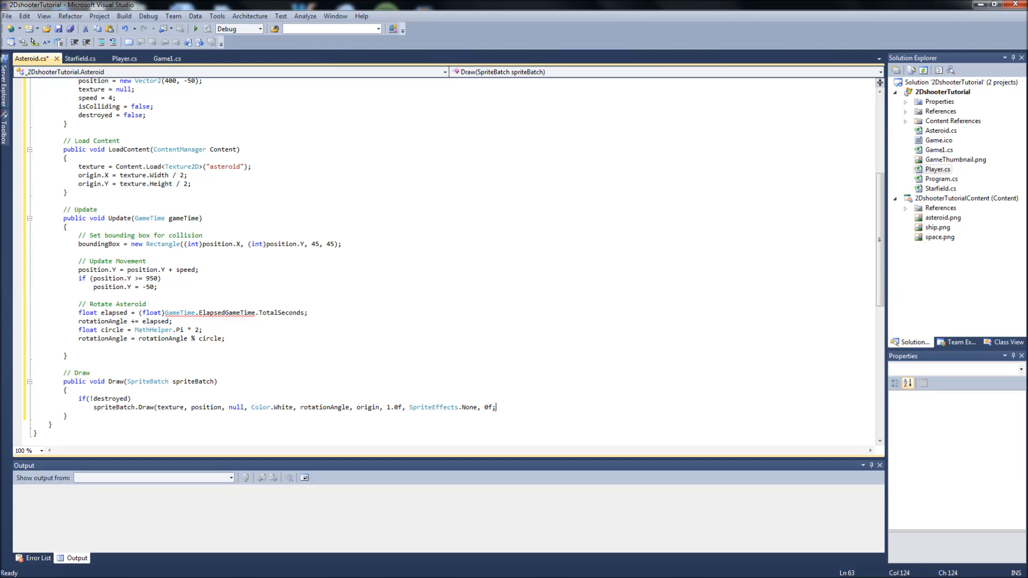
left_click(280, 408)
left_click(489, 407)
type(")")
key("Up")
key("Up")
key("Up")
key("Up")
key("Up")
scroll(442, 258, "up", 8)
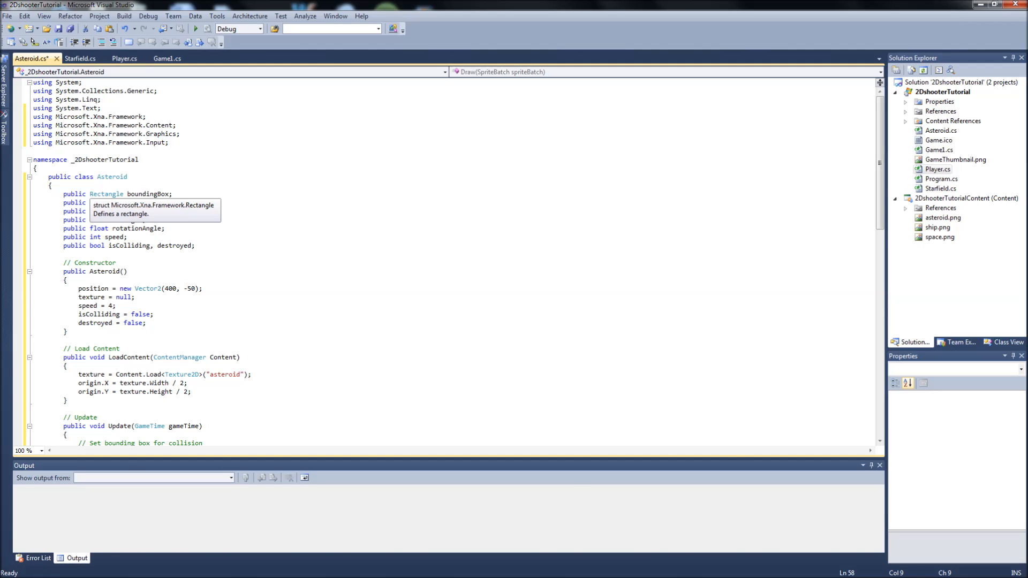
left_click_drag(63, 194, 172, 194)
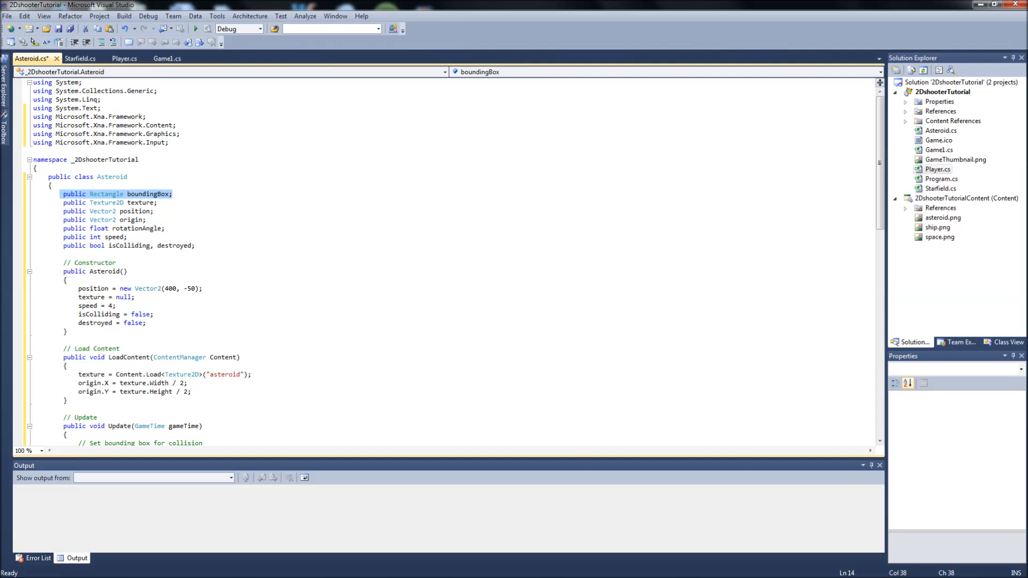
left_click(172, 194)
left_click_drag(172, 193, 62, 194)
left_click(158, 203)
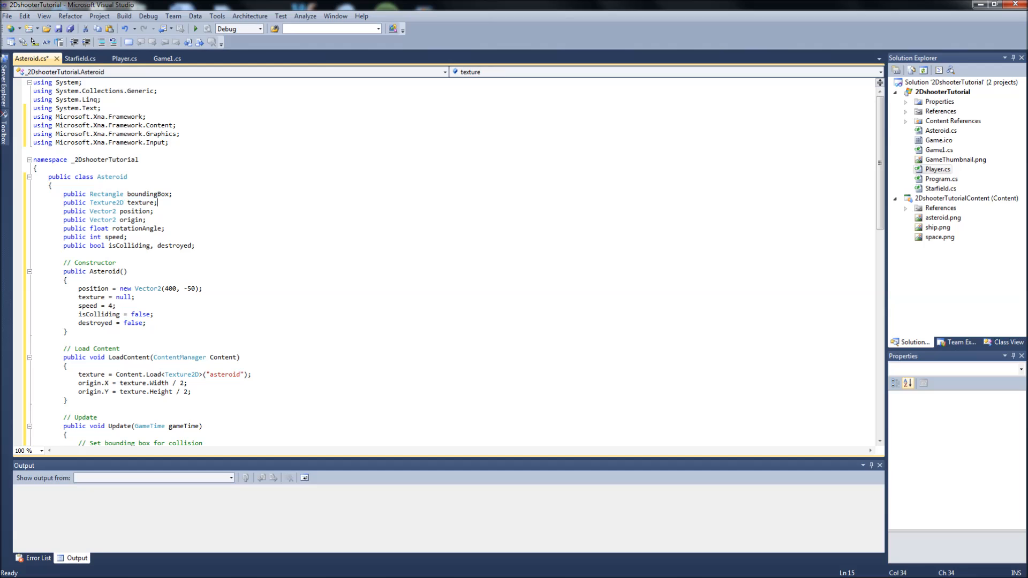
key("Down")
key("Down")
key("End")
key("ctrl+shift+Left")
key("ctrl+shift+Left")
key("ctrl+shift+Left")
key("Down")
key("End")
key("ctrl+shift+Left")
key("ctrl+shift+Left")
key("ctrl+shift+Left")
key("shift+Left")
key("shift+Left")
key("shift+Left")
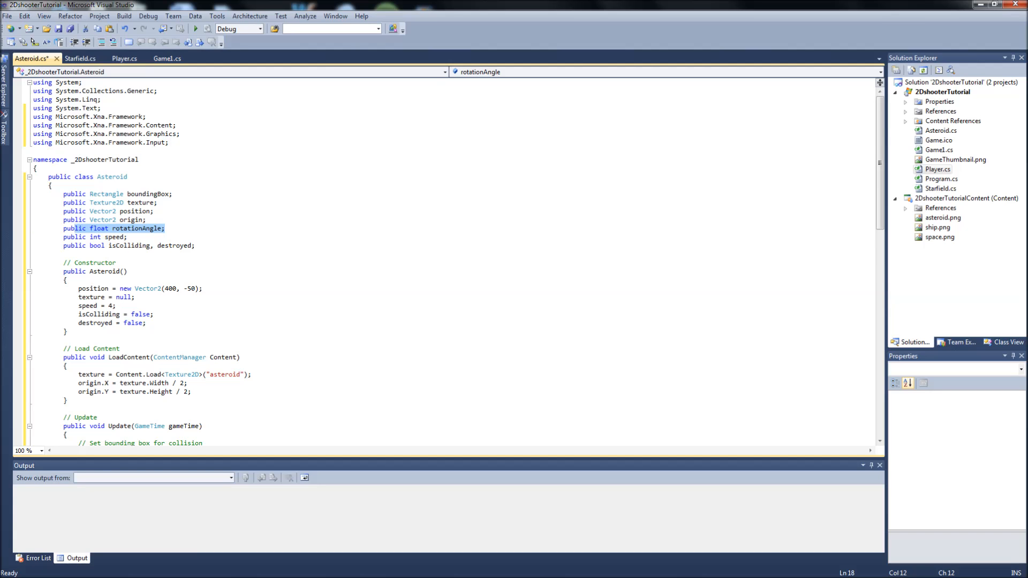
scroll(442, 266, "down", 5)
scroll(442, 265, "up", 4)
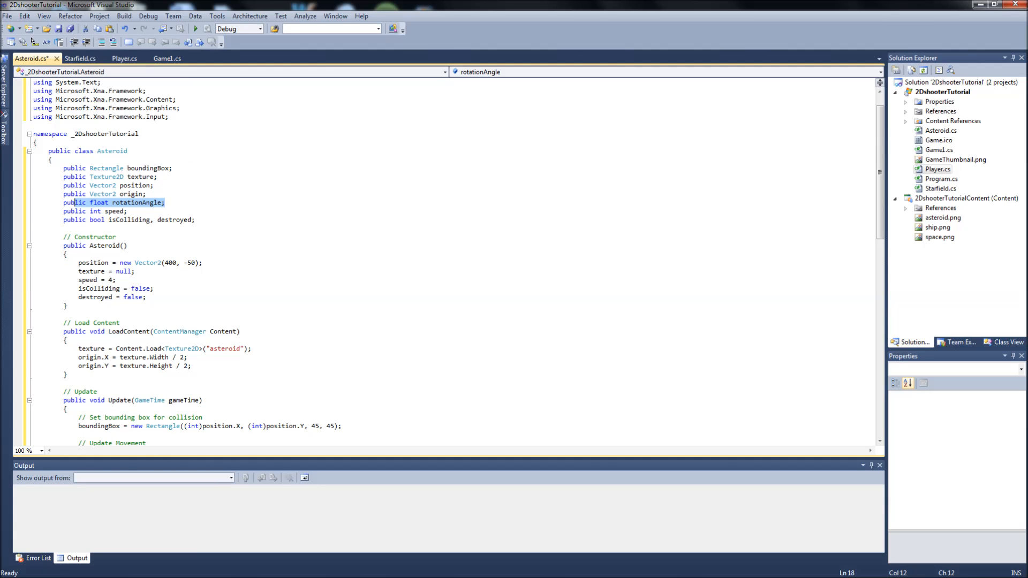
key("Down")
key("shift+Home")
key("Down")
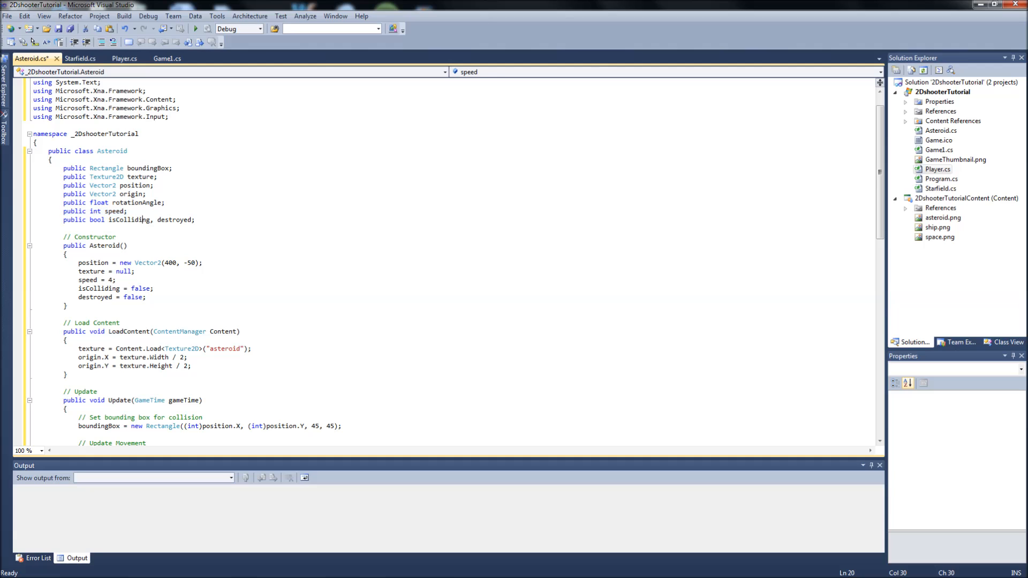
key("End")
key("ctrl+shift+Left")
key("ctrl+shift+Left")
key("ctrl+shift+Left")
key("ctrl+shift+Left")
key("ctrl+shift+Left")
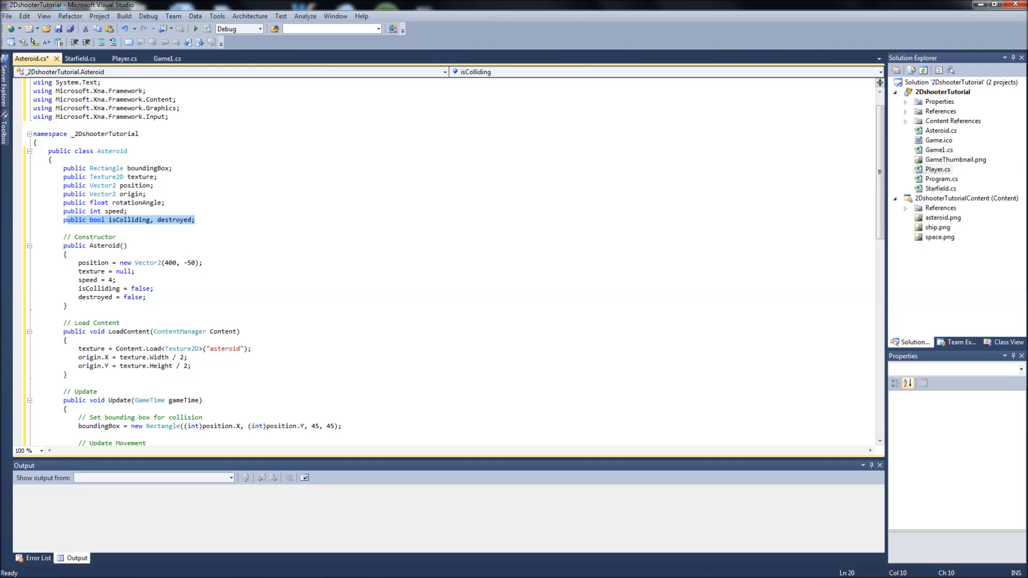
key("End")
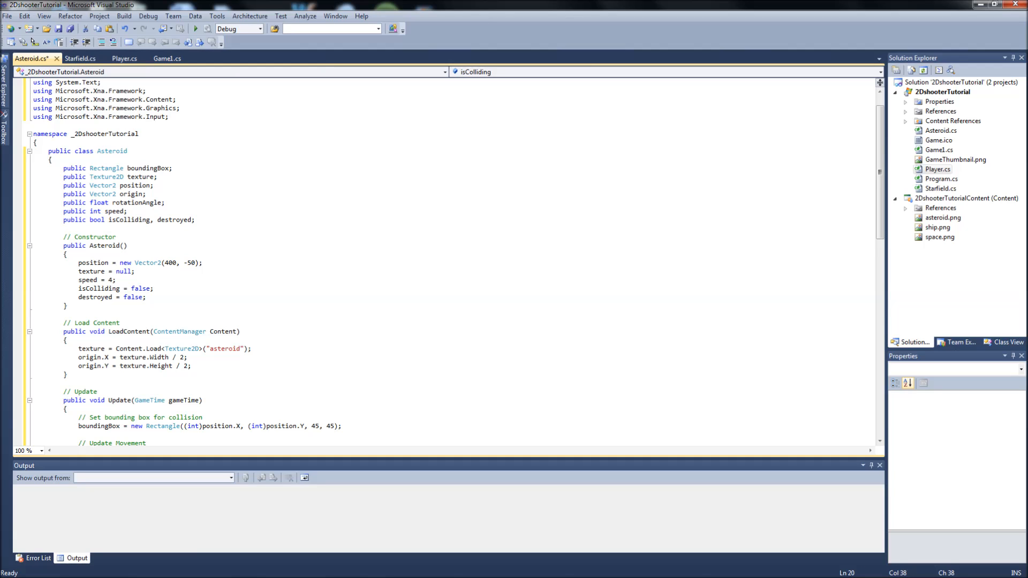
key("Down")
key("Down")
key("Down")
scroll(442, 266, "down", 4)
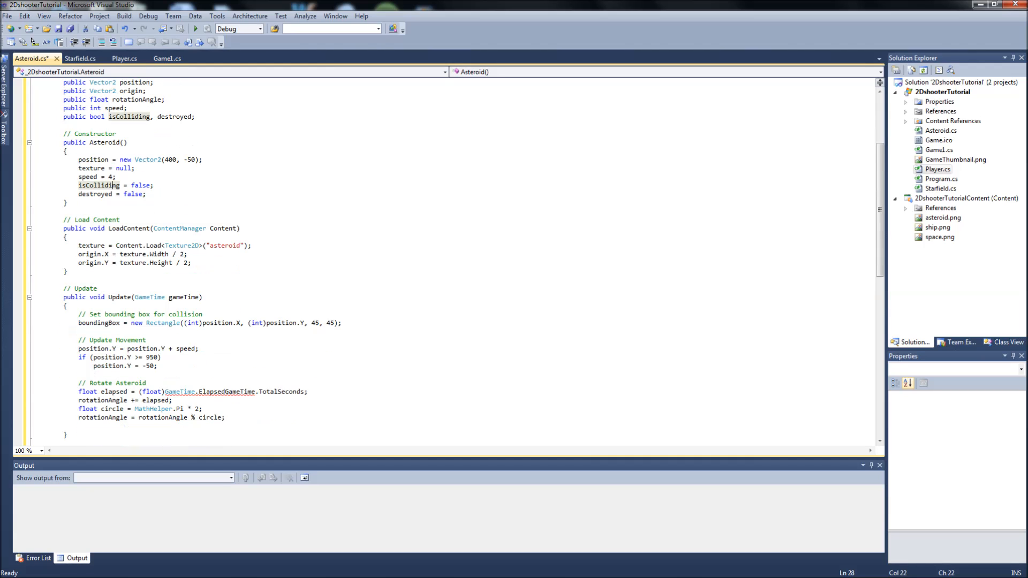
scroll(442, 266, "down", 1)
Review the origin calculations and bounding box update in LoadContent.
key("Down")
key("Down")
key("Down")
key("shift+Up")
key("shift+Home")
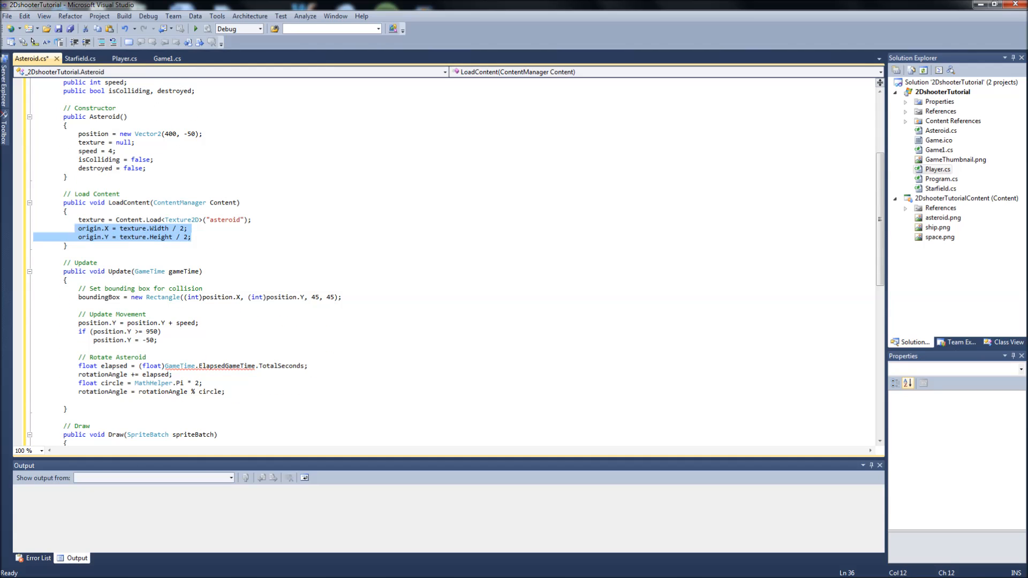
key("Up")
key("Up")
scroll(442, 266, "down", 3)
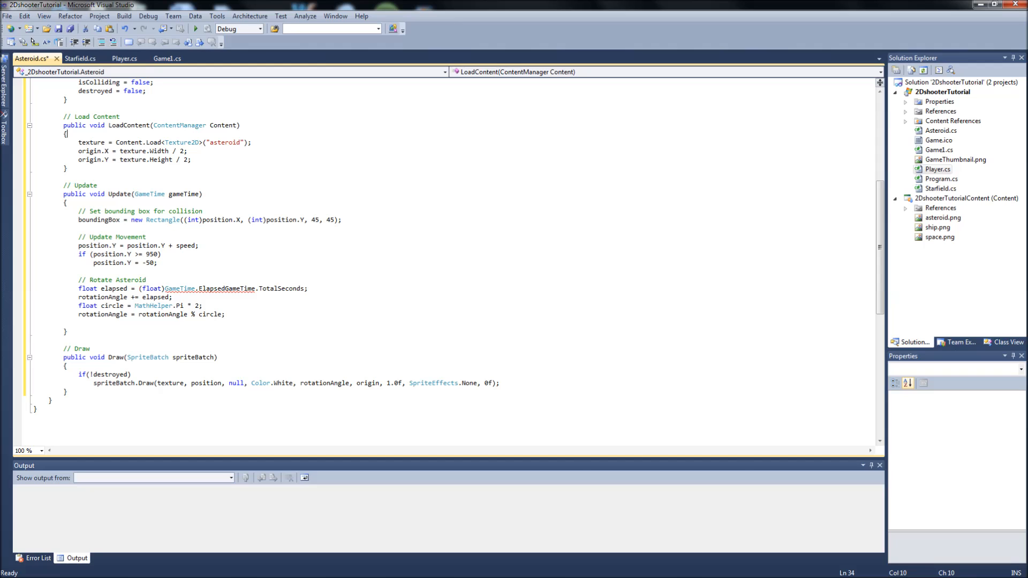
left_click_drag(79, 220, 341, 221)
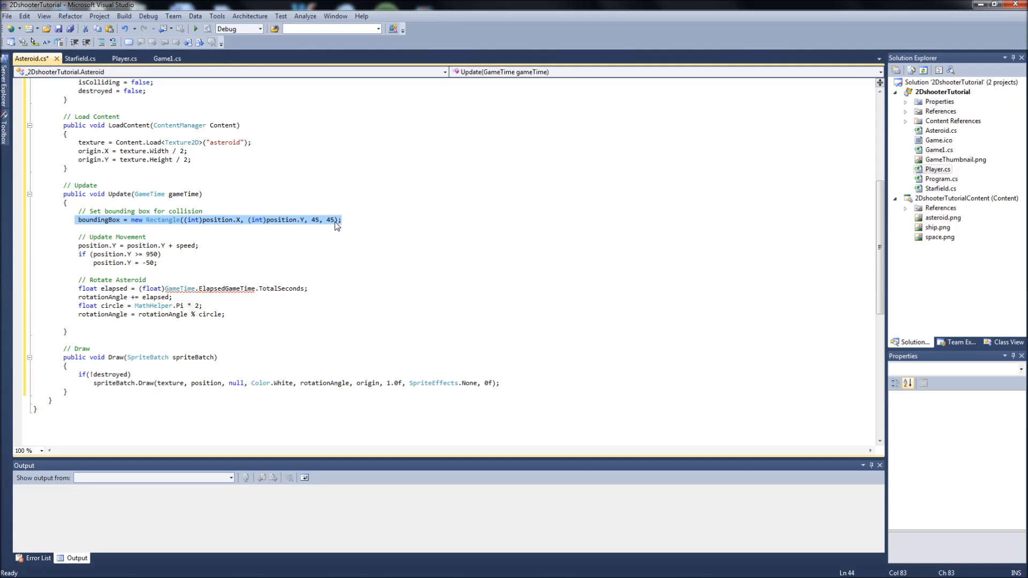
left_click(217, 220)
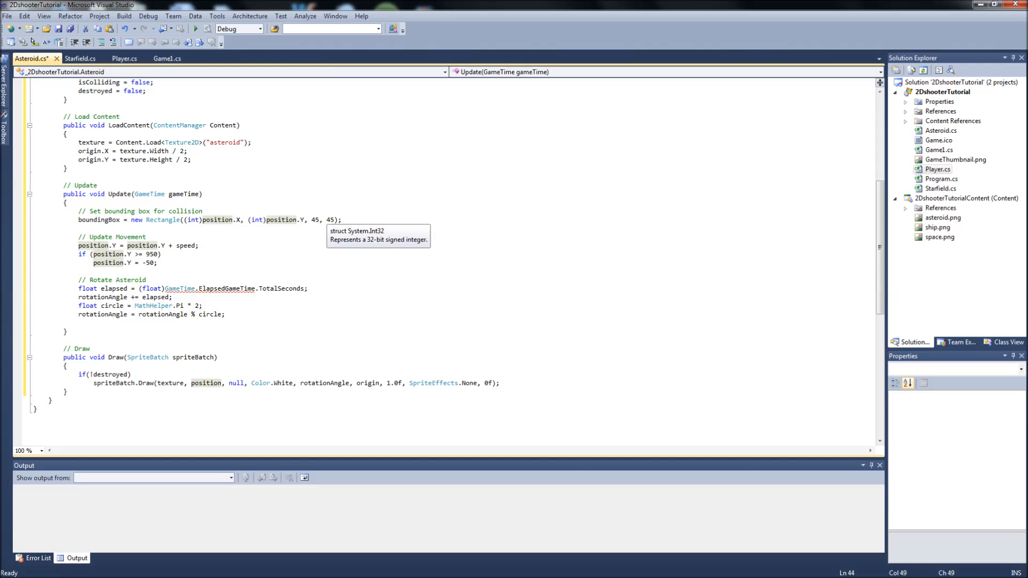
Review Update's downward movement, wrap-to-top check and elapsed-time rotation lines.
left_click(148, 237)
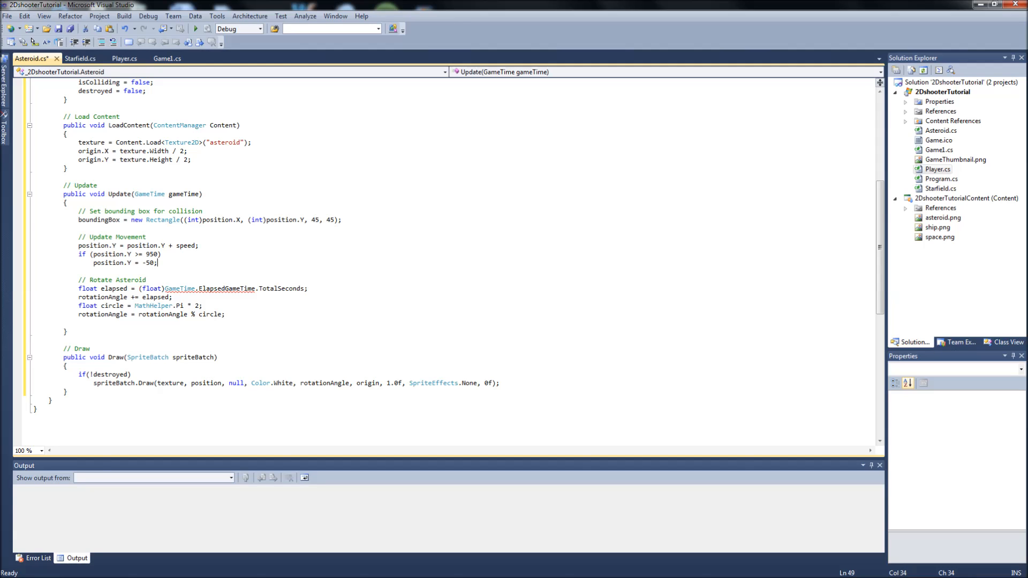
key("shift+Down")
left_click_drag(147, 244, 201, 246)
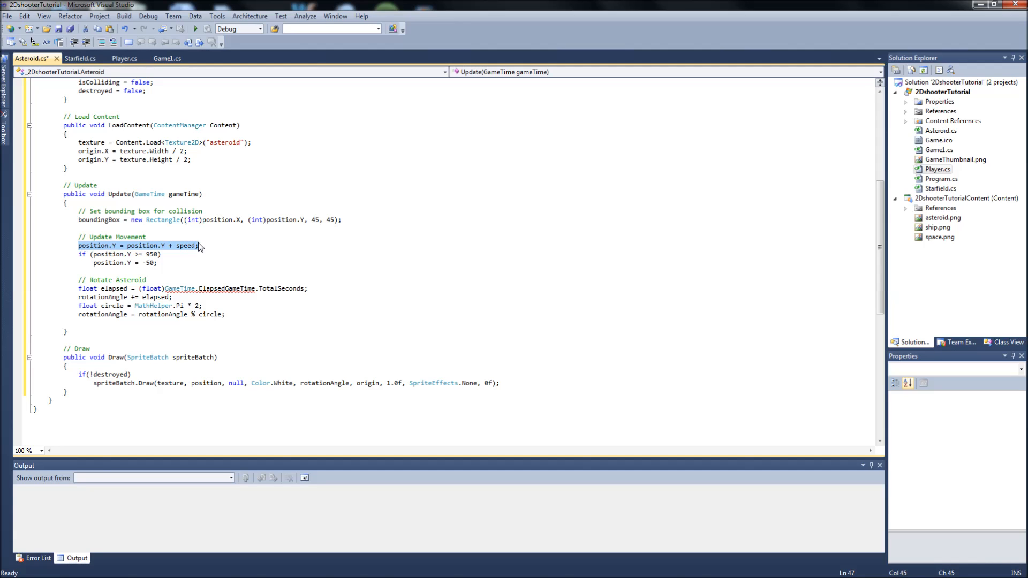
left_click(128, 254)
left_click(160, 263)
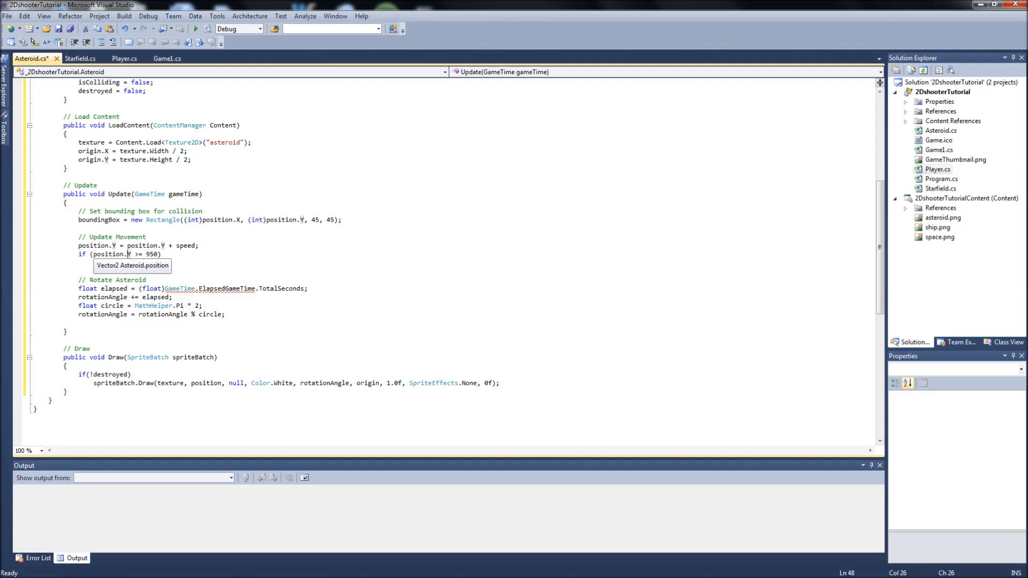
type("position.Y = -50;")
mouse_move(159, 263)
left_mouse_down()
mouse_move(79, 254)
mouse_move(309, 288)
left_mouse_up()
left_click(96, 288)
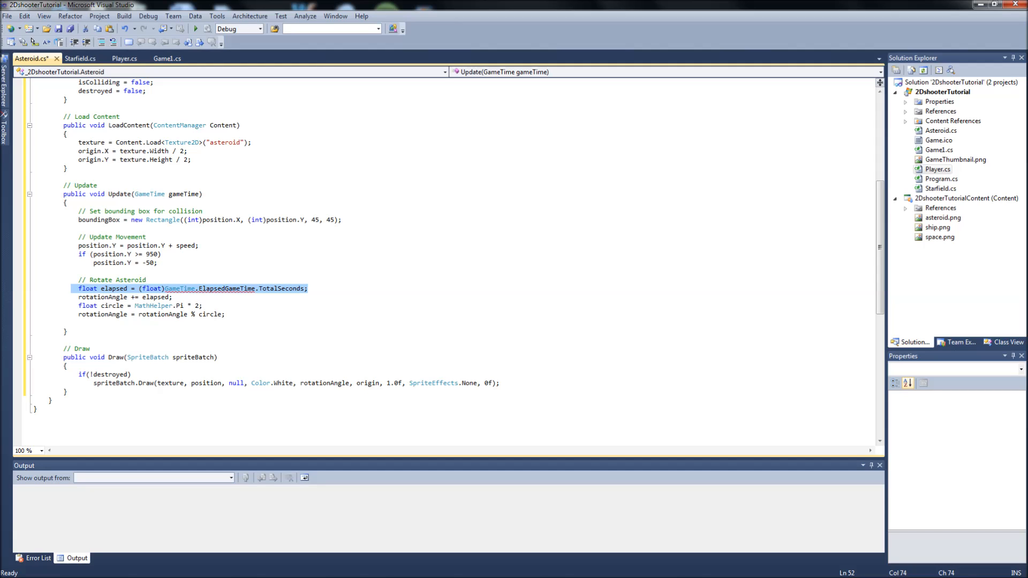
left_click(207, 291)
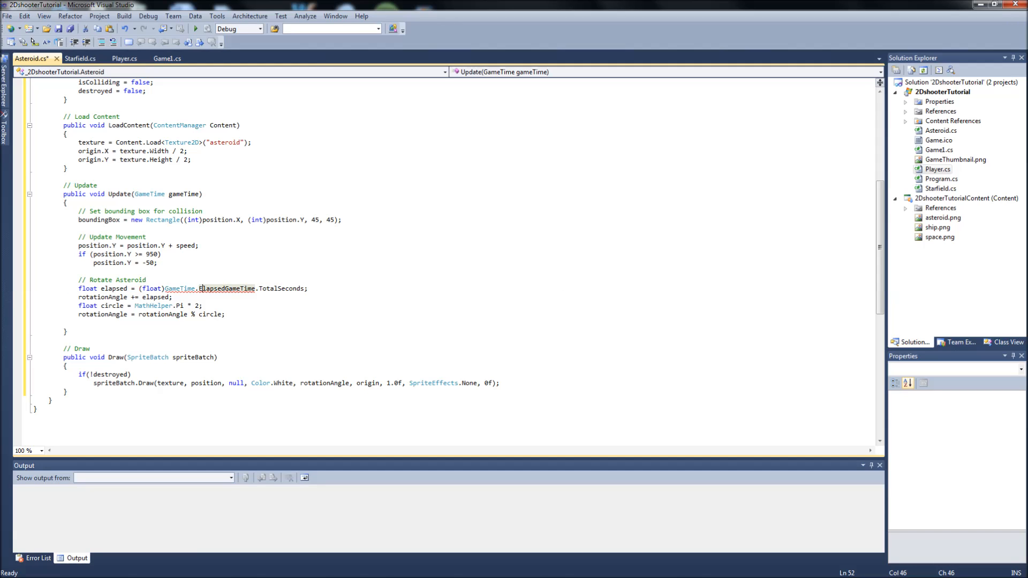
key("Down")
scroll(402, 281, "up", 2)
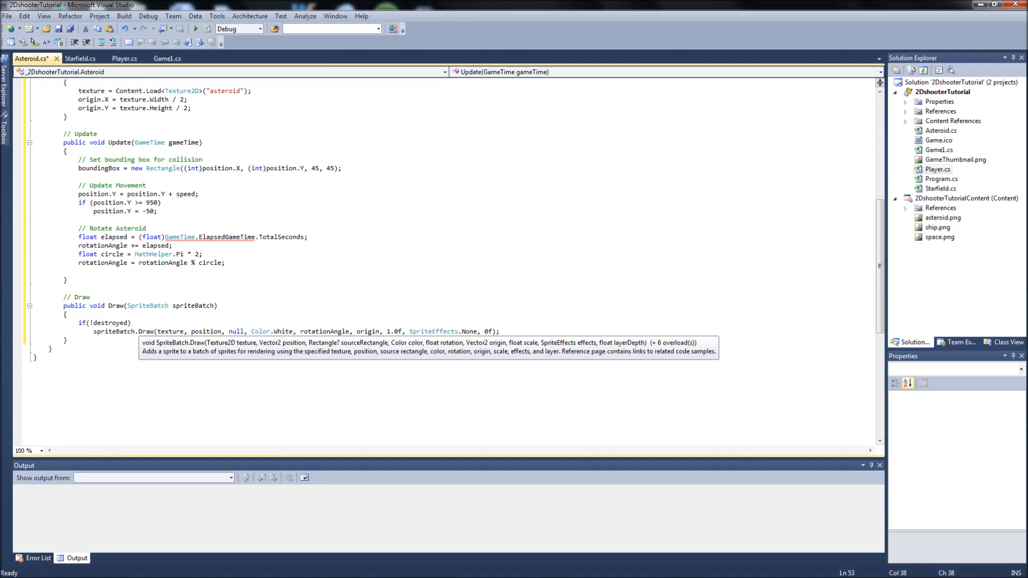
scroll(402, 281, "up", 5)
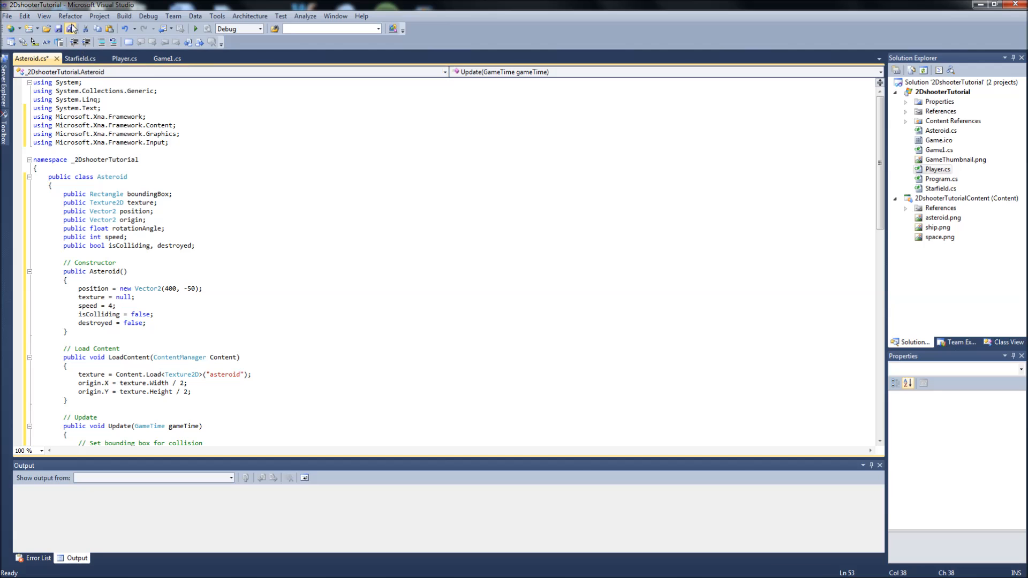
Save Asteroid.cs.
key("ctrl+s")
scroll(402, 281, "down", 4)
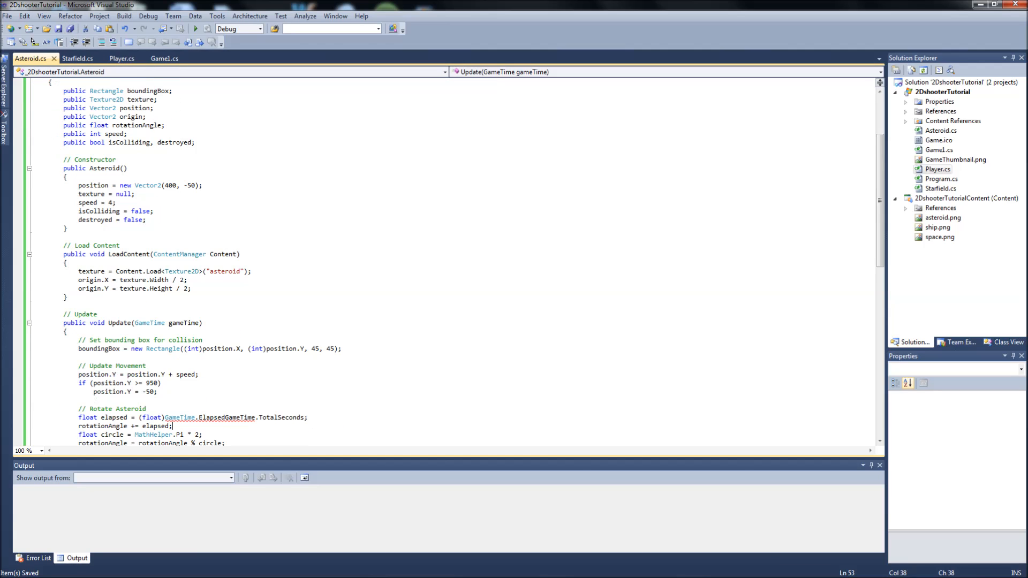
left_click(124, 16)
Build the solution, see the ElapsedGameTime object-reference error, and go to that line.
left_click(153, 28)
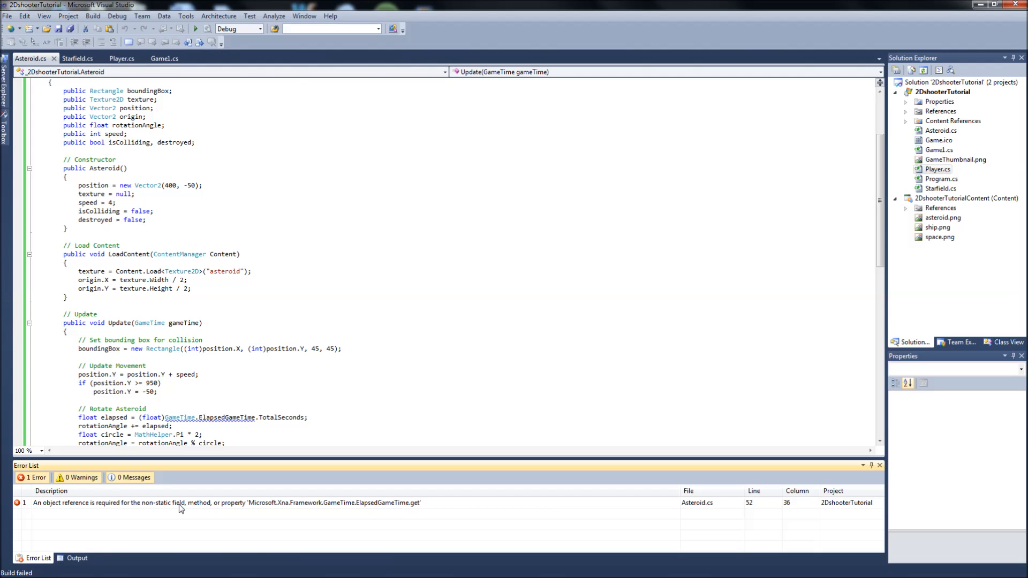
mouse_move(180, 418)
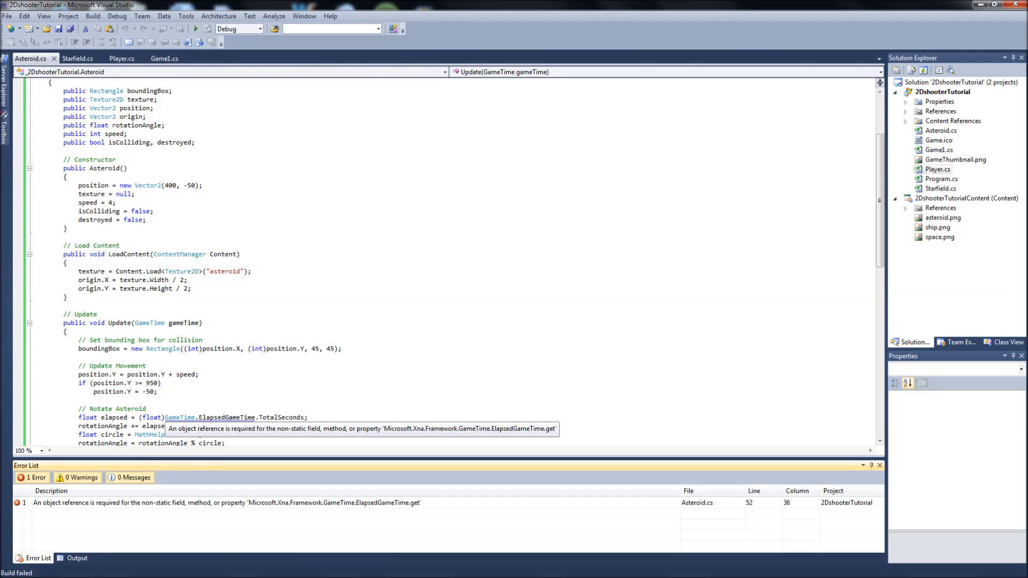
right_click(213, 422)
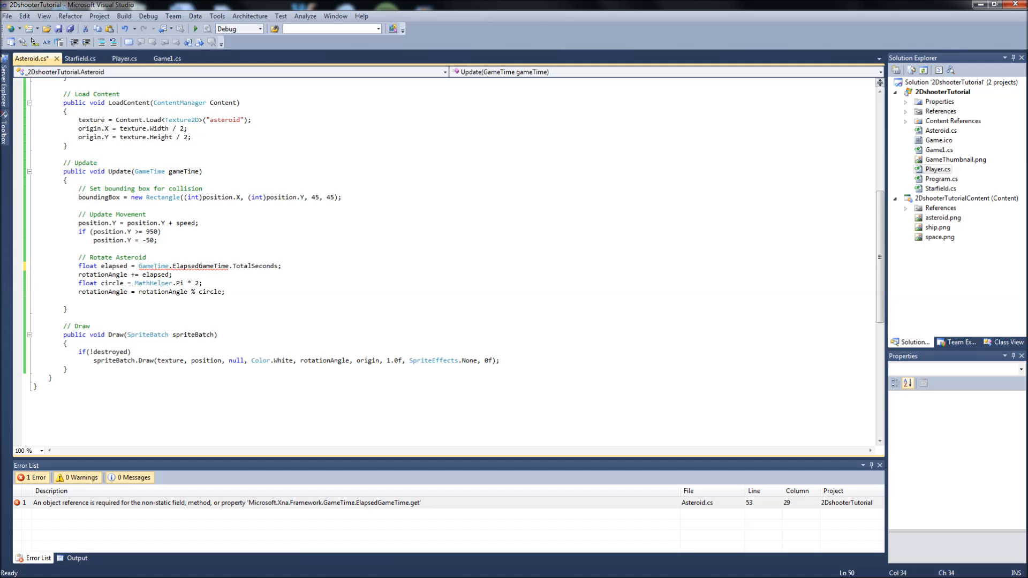
left_click(75, 265)
type("//")
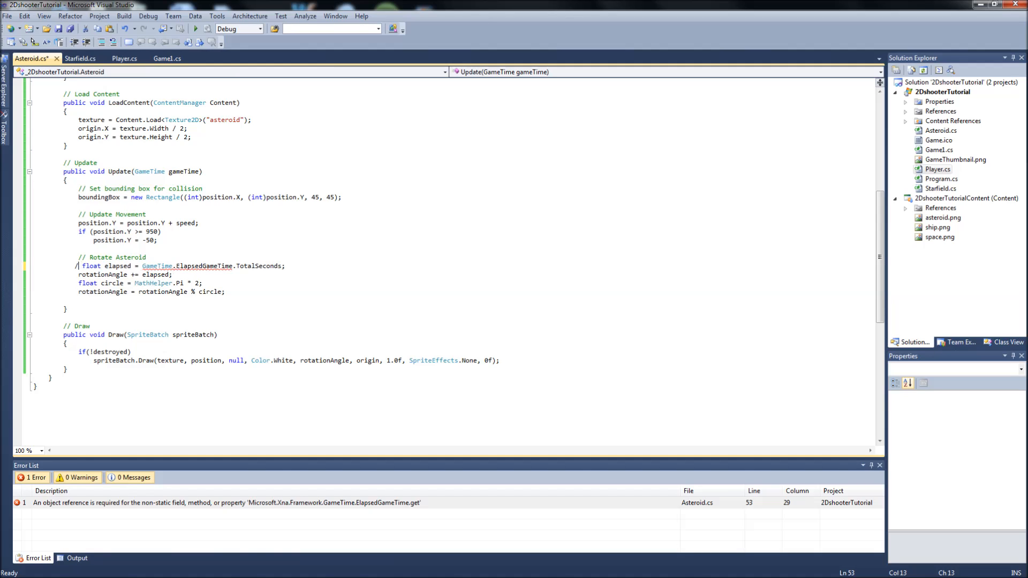
Comment out the four rotationAngle lines under // Rotate Asteroid with //.
key("Down")
key("Home")
type("//")
key("Down")
type("//")
key("Down")
key("Home")
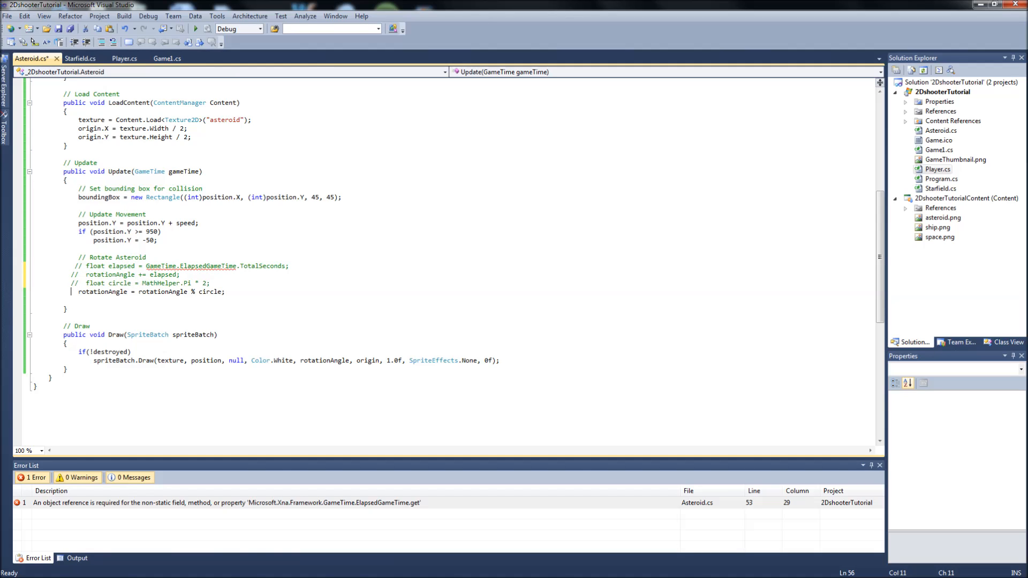
type("//")
scroll(118, 333, "up", 1)
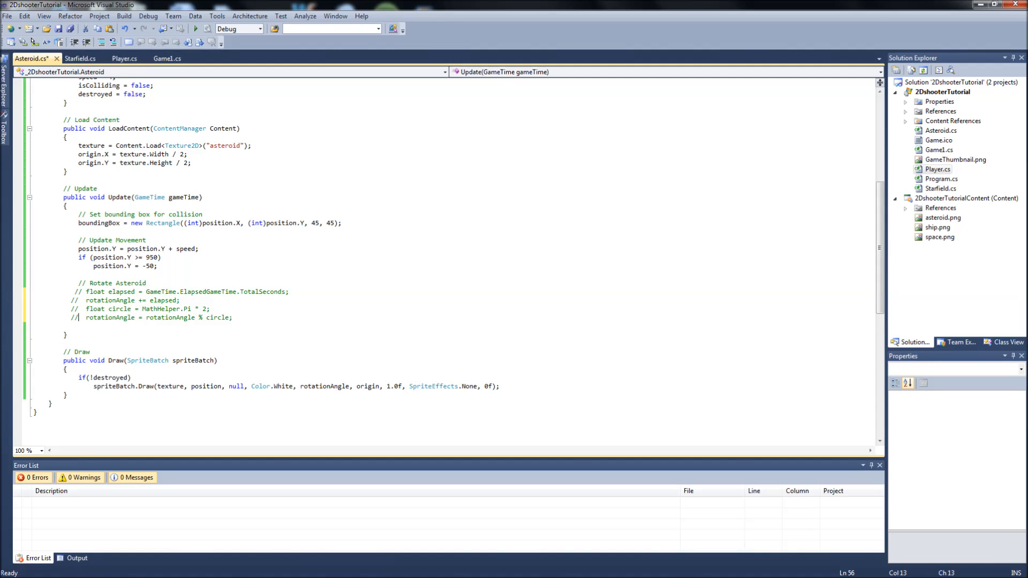
Reduce the Draw call to texture, position, Color.White and check the 950 wrap condition.
key("ctrl+shift+Left")
key("ctrl+shift+Left")
key("ctrl+shift+Left")
key("ctrl+shift+Left")
key("ctrl+shift+Left")
key("ctrl+shift+Left")
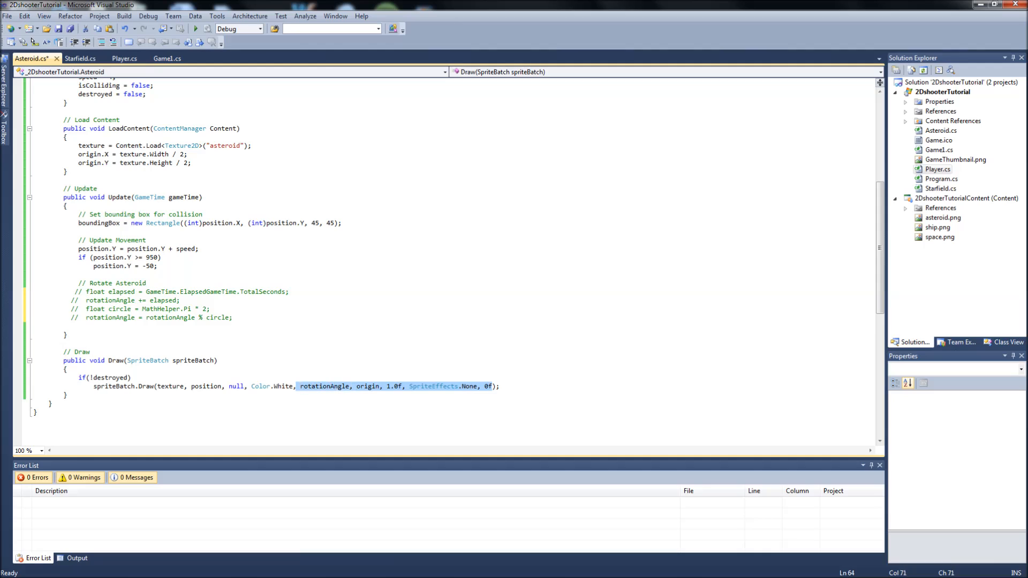
key("ctrl+shift+Left")
key("ctrl+shift+Left")
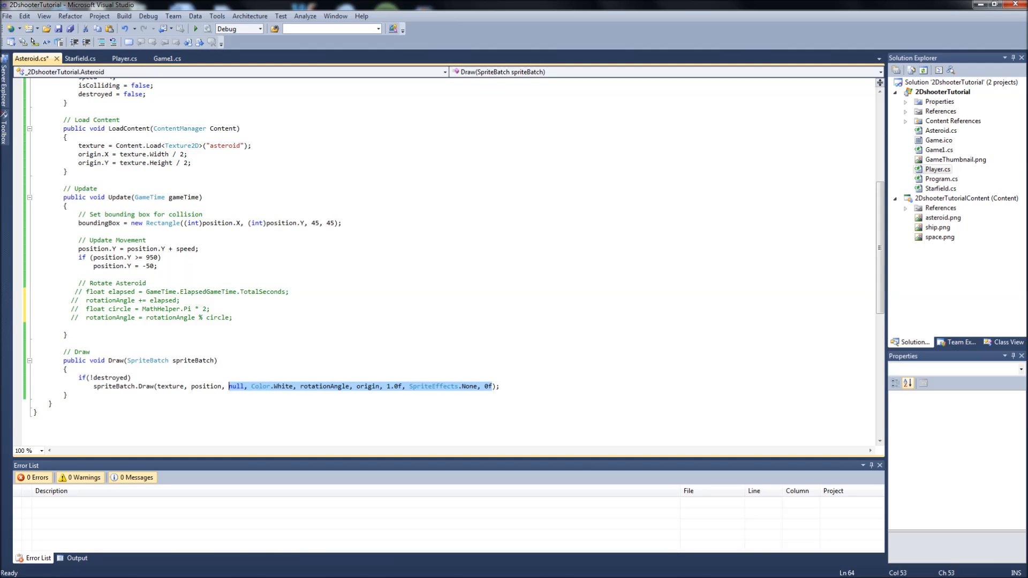
key("Delete")
type("Color.White")
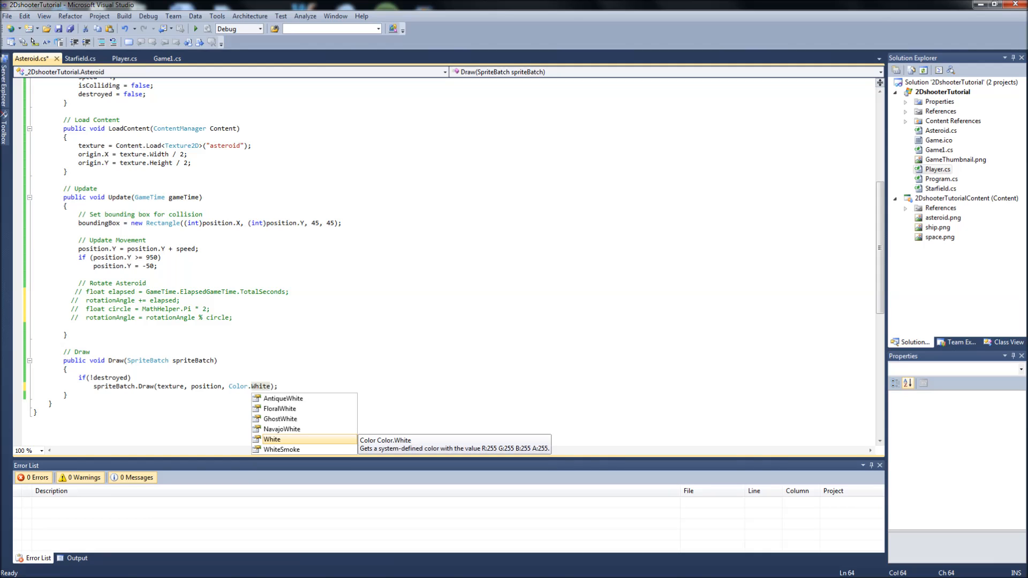
left_click(186, 318)
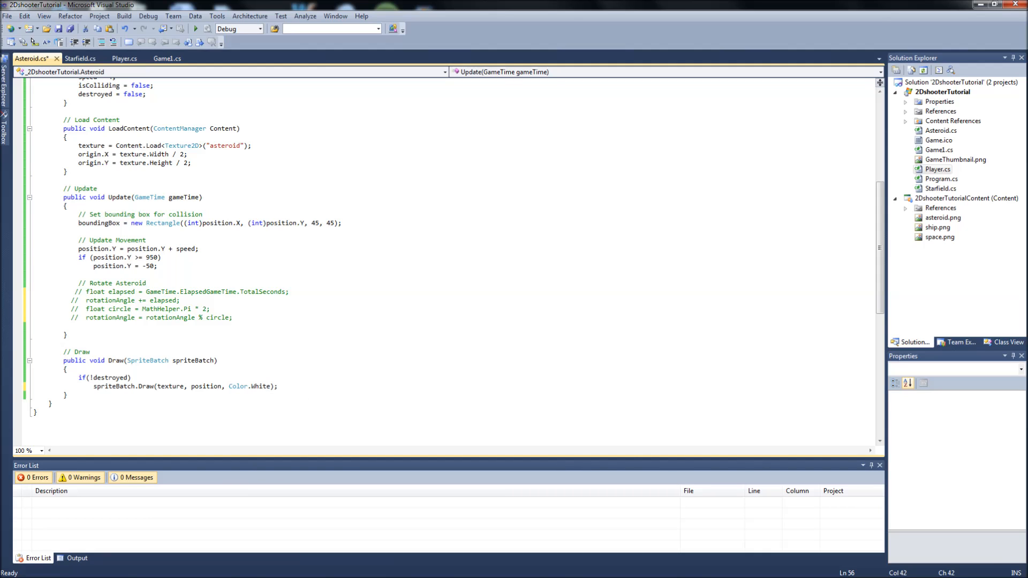
scroll(402, 265, "up", 5)
scroll(402, 265, "down", 3)
left_click(159, 308)
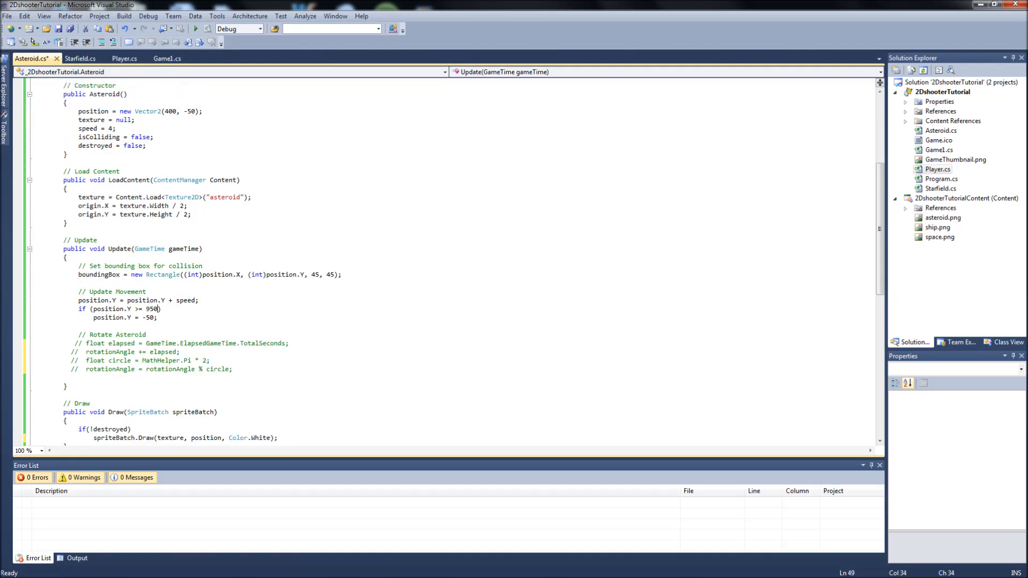
scroll(402, 265, "down", 7)
scroll(402, 265, "up", 1)
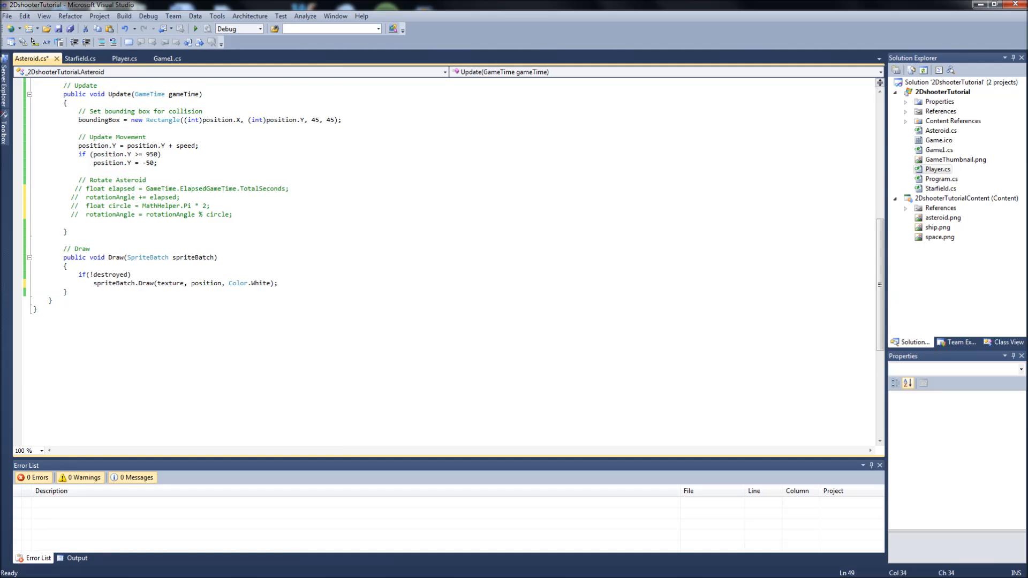
left_click_drag(93, 284, 272, 283)
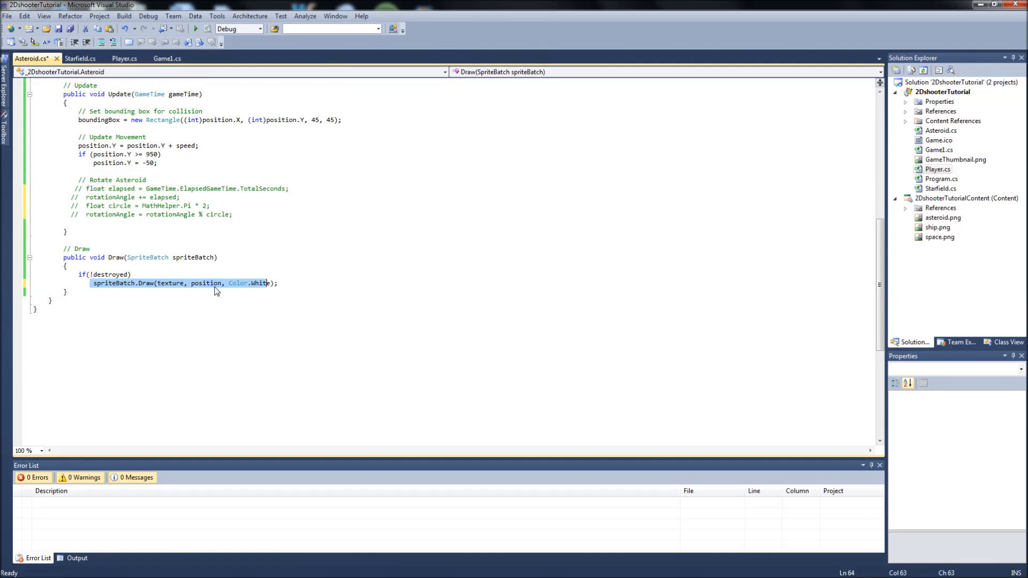
left_click(245, 284)
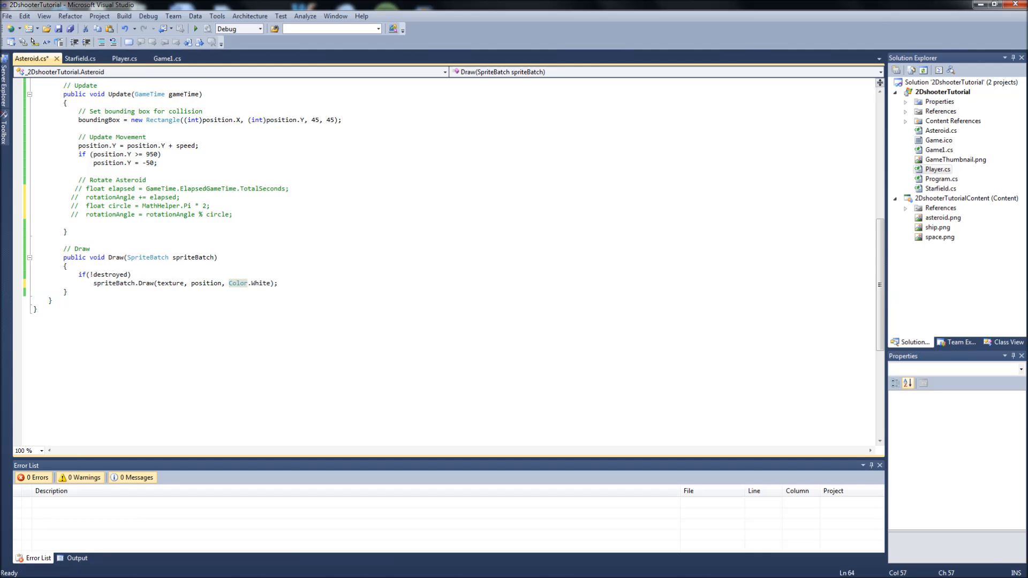
scroll(322, 241, "up", 5)
Save Asteroid.cs, build the solution successfully, and switch to Game1.cs.
left_click(86, 29)
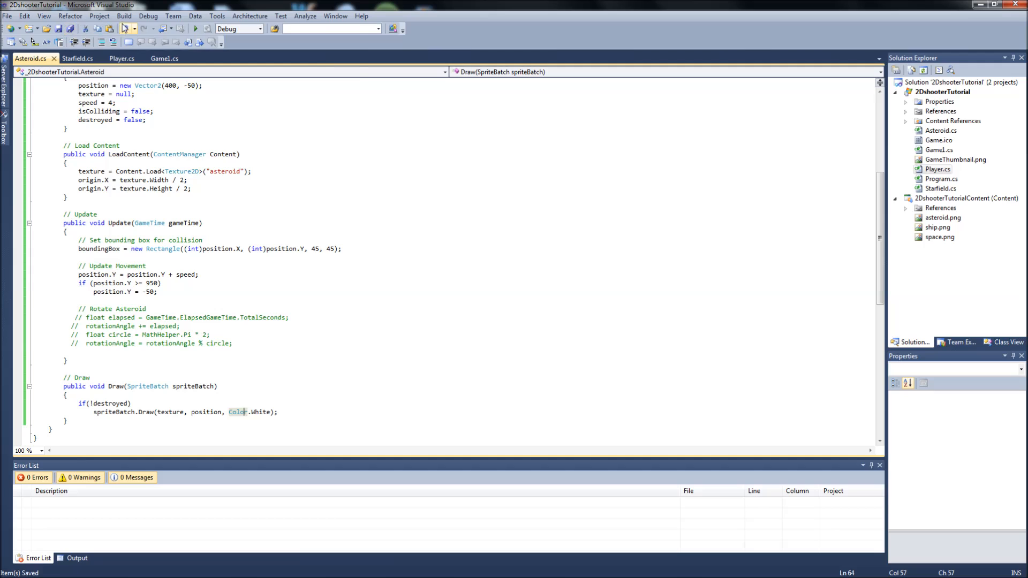
left_click(124, 16)
left_click(152, 28)
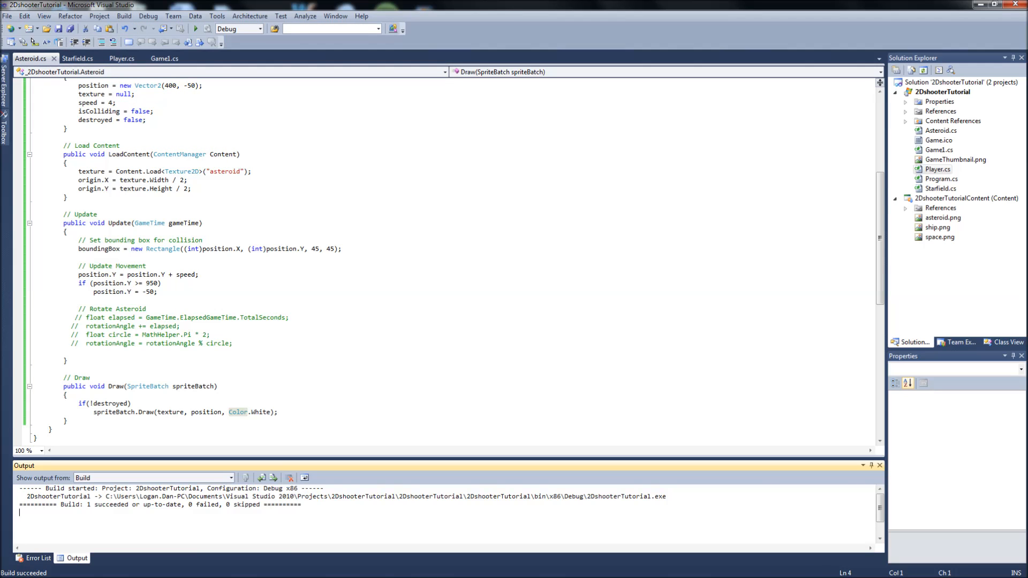
left_click(164, 58)
Declare 'Asteroid asteroid = new Asteroid();' under the Starfield field in Game1.
left_click(93, 297)
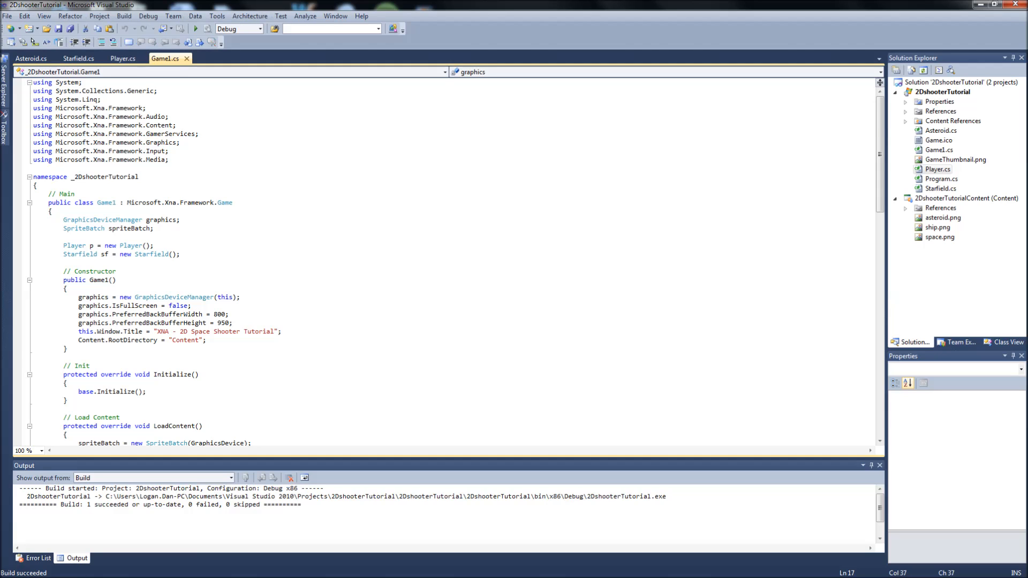
scroll(322, 281, "down", 3)
scroll(322, 282, "down", 1)
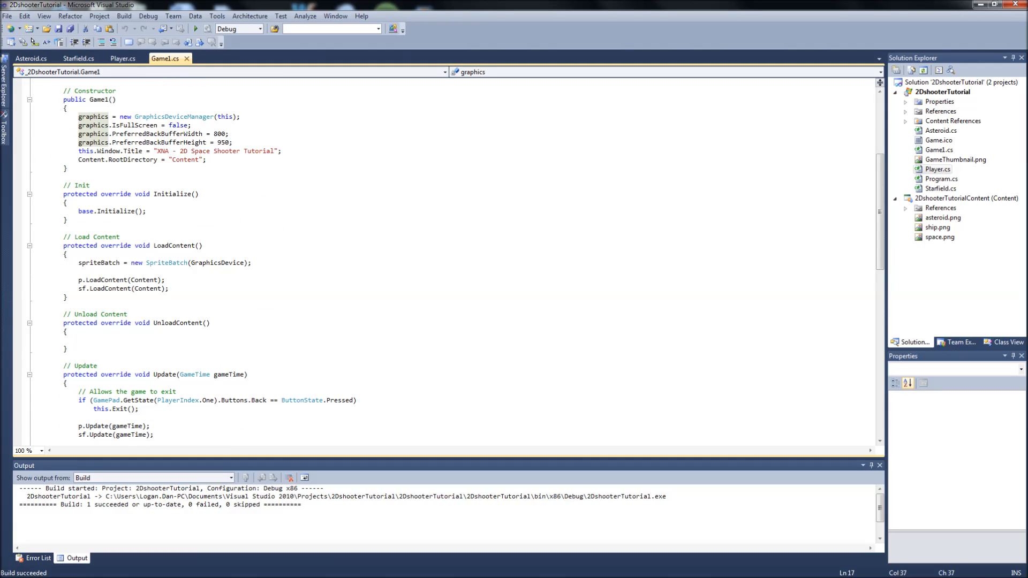
left_click(257, 270)
key("Return")
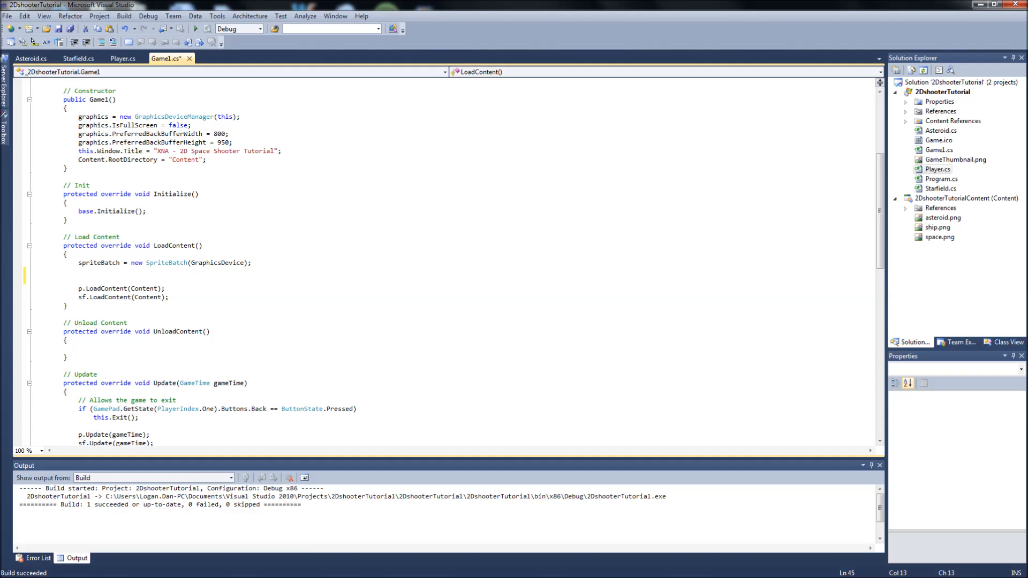
scroll(321, 281, "up", 4)
left_click(194, 177)
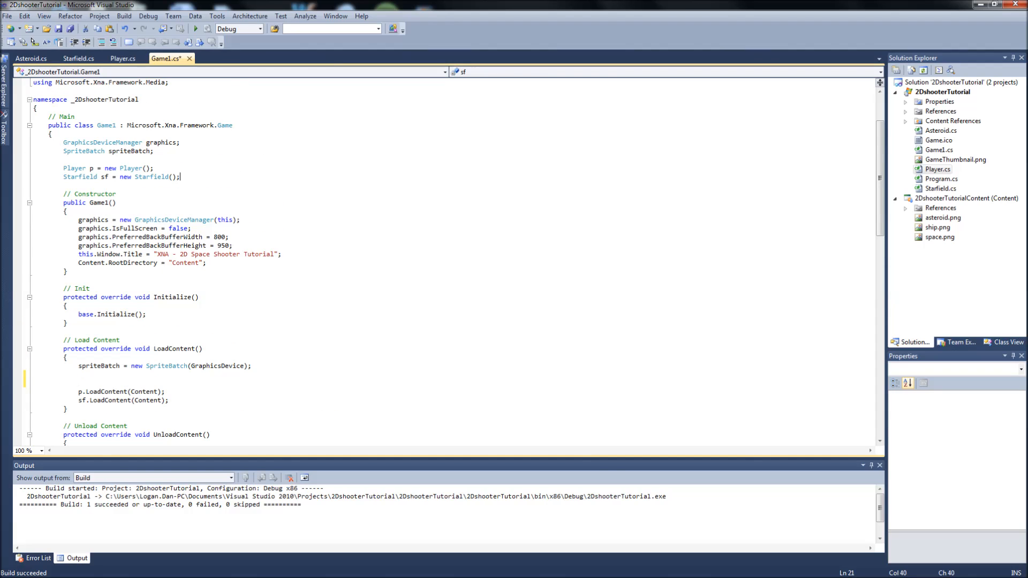
key("Return")
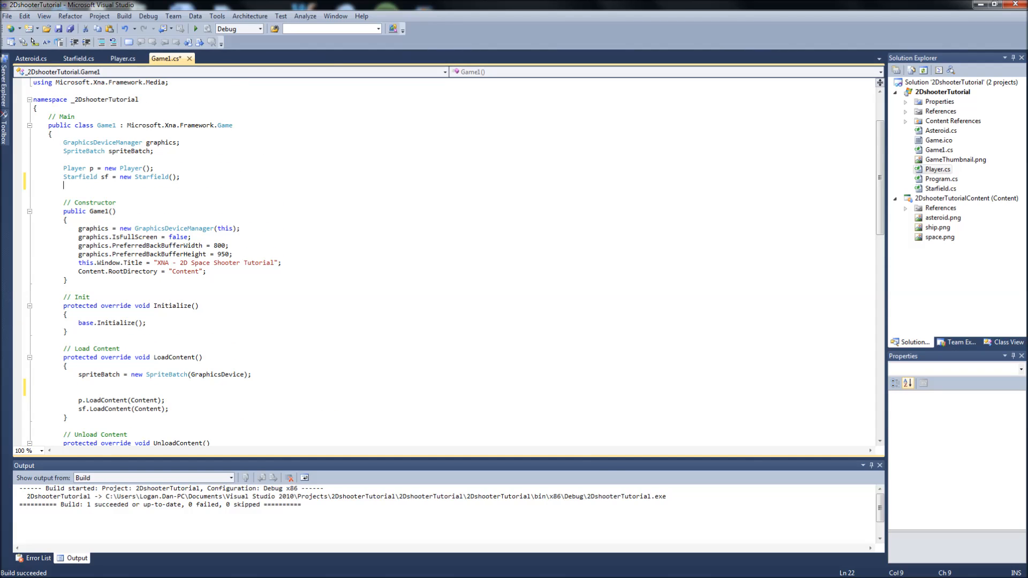
type("Asteroid")
type("asteroid ")
type("= new Asteroid")
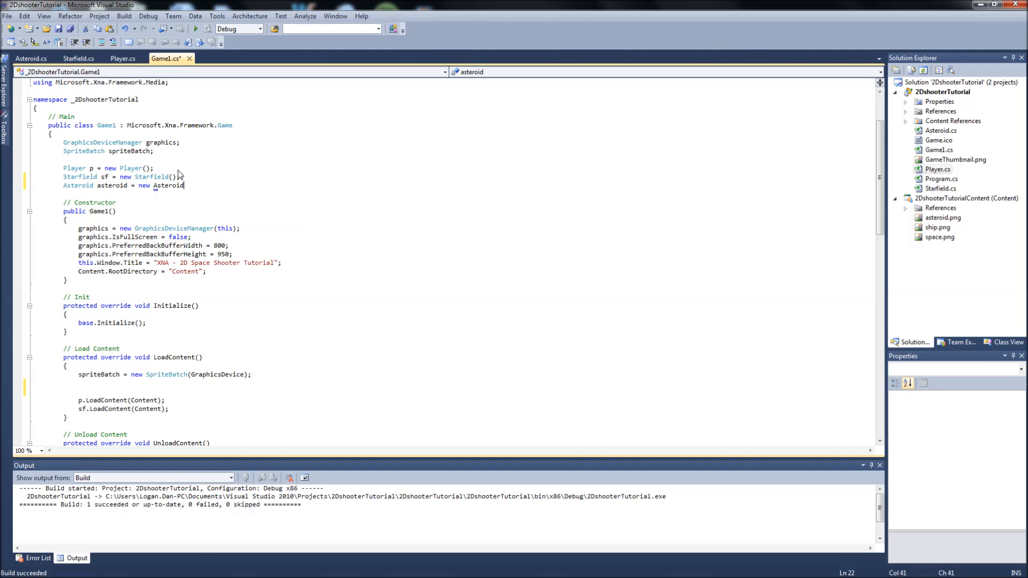
type("();")
scroll(179, 174, "down", 3)
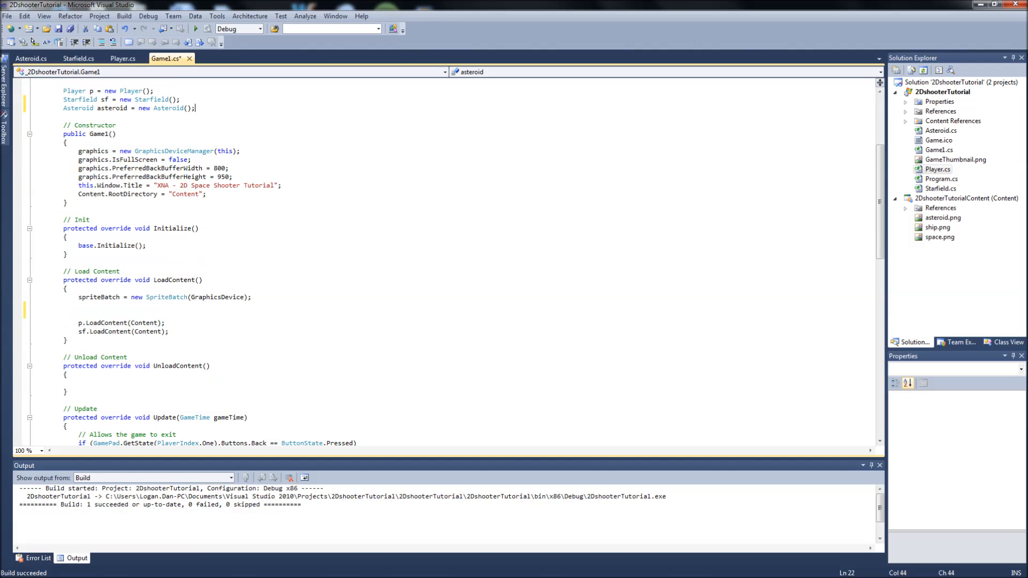
Call asteroid.LoadContent(Content) inside Game1's LoadContent.
left_click(161, 314)
type("asteroid")
type(".Lo")
key("Tab")
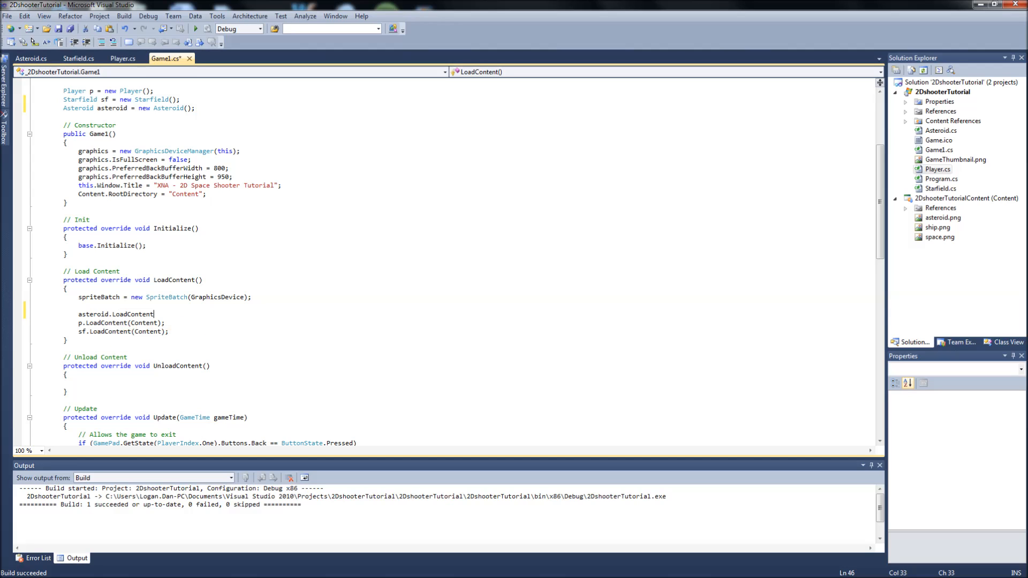
type("(Content)")
scroll(442, 265, "down", 3)
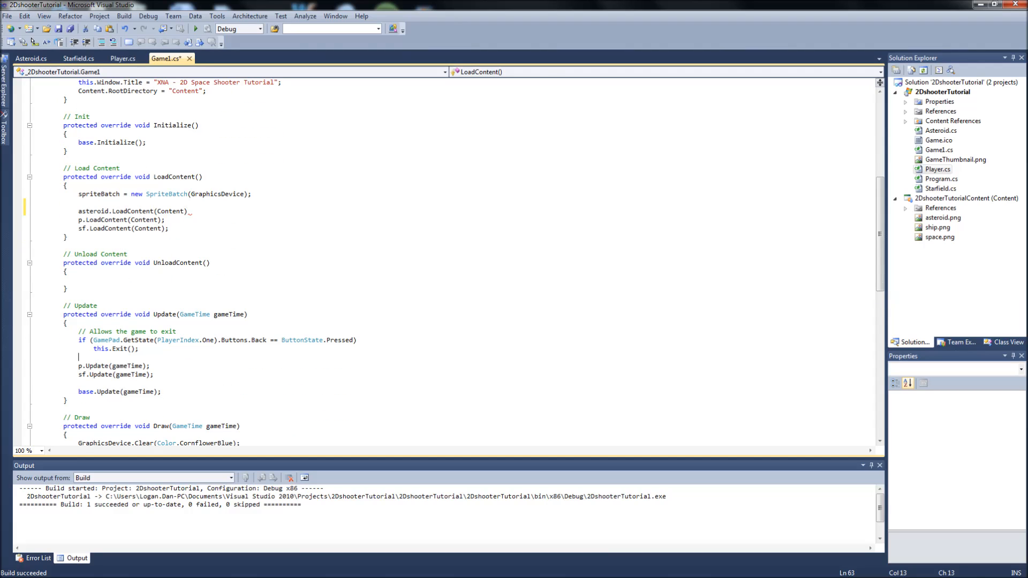
Add asteroid.Update(gameTime) in Update and asteroid.Draw(spriteBatch) after sf.Draw in Draw.
left_click(121, 357)
key("Return")
type("asteroid")
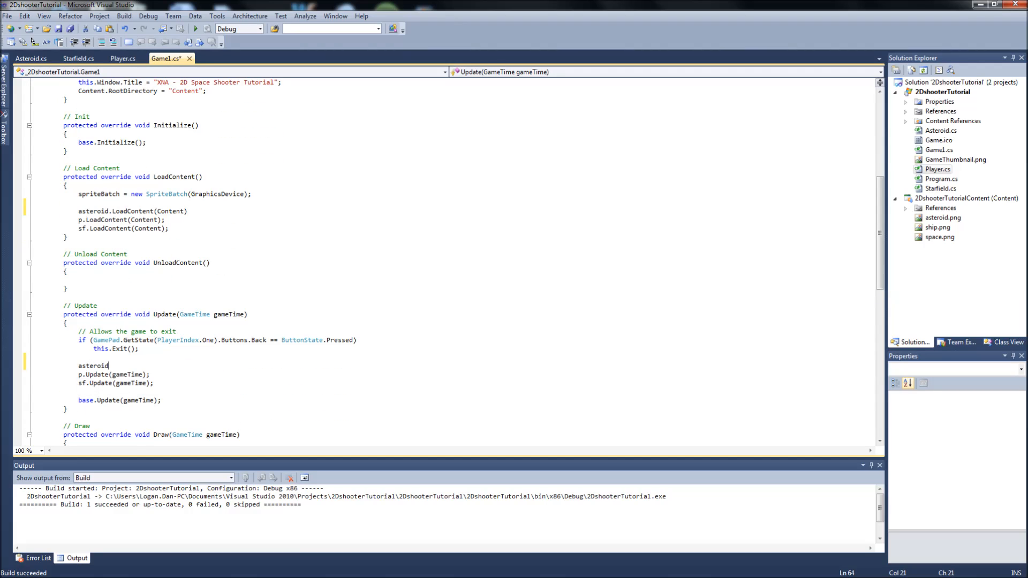
type(".")
type("Update(")
type("gameTi")
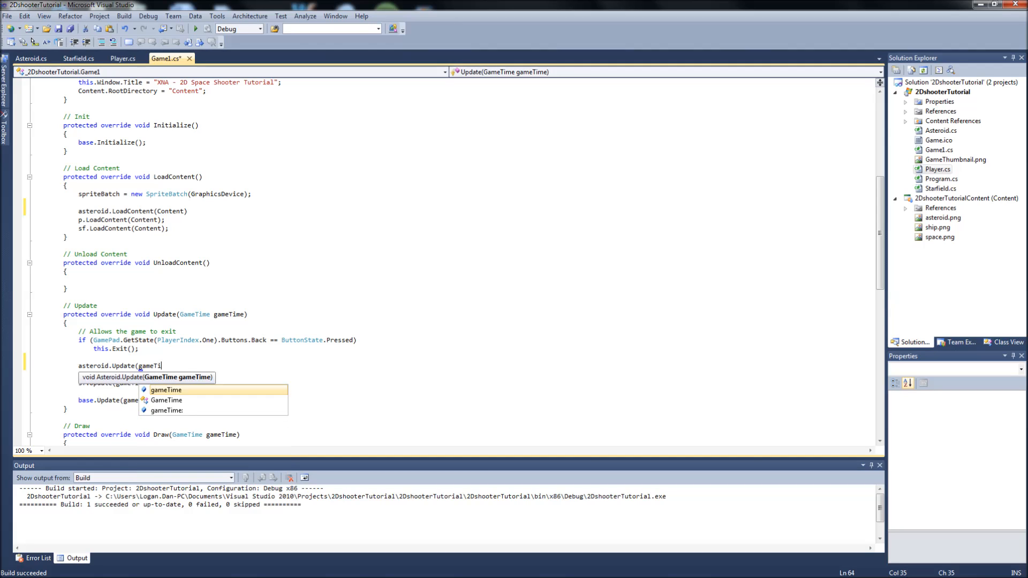
type("me);")
scroll(442, 265, "down", 3)
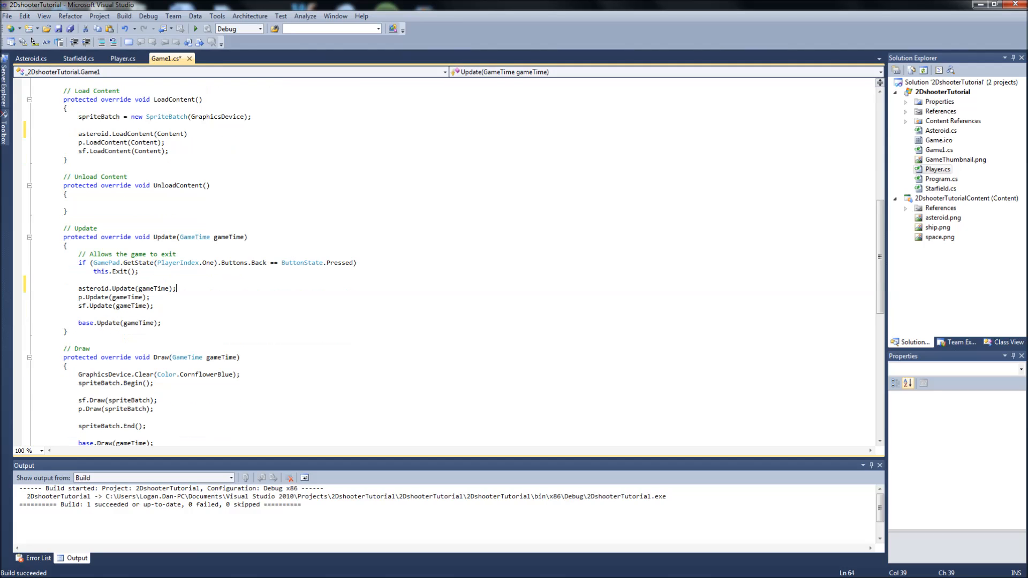
scroll(442, 266, "down", 1)
key("Return")
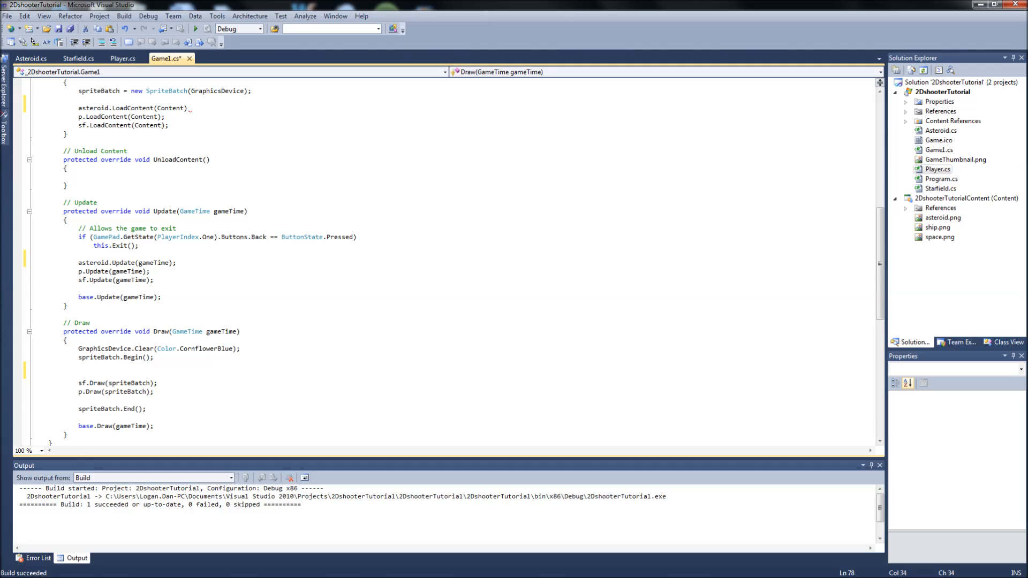
key("Return")
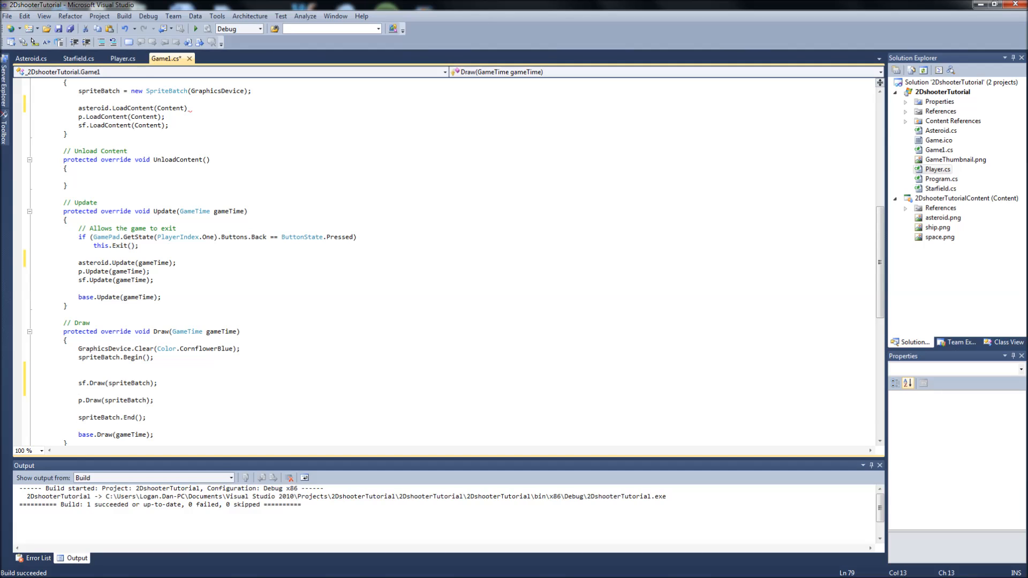
type("aster")
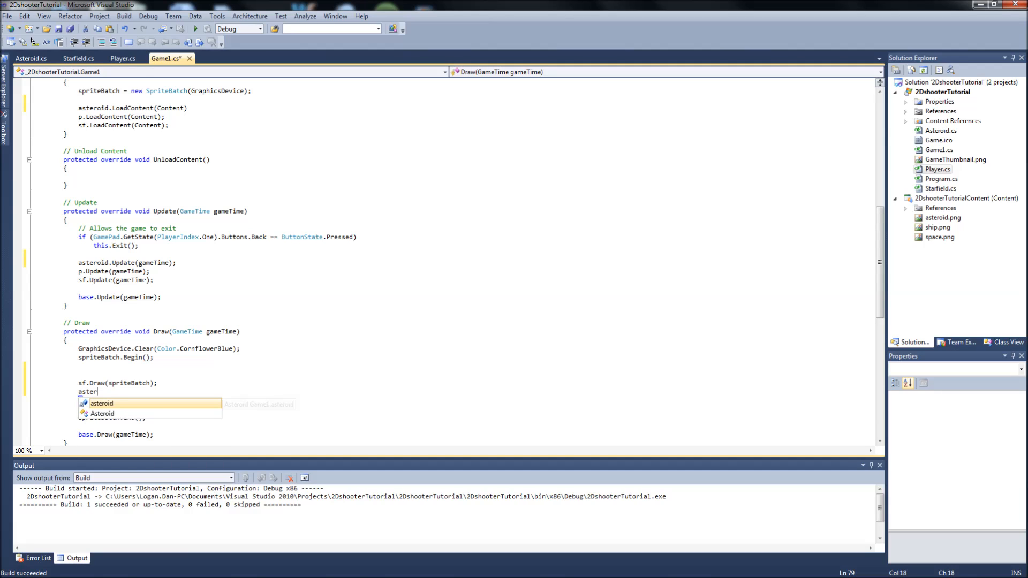
type("oid.D")
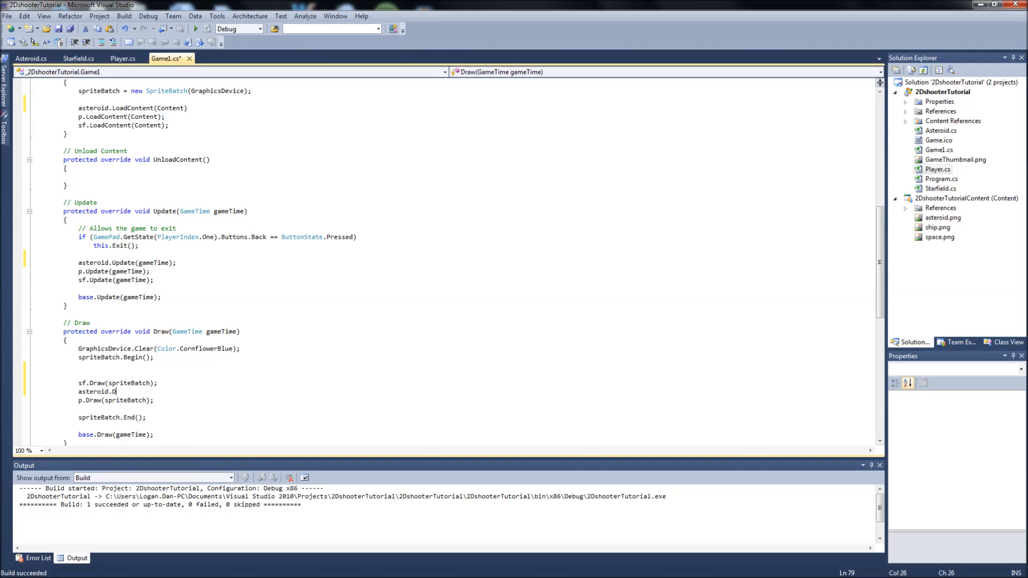
type("raw(spriteBatch);")
scroll(442, 265, "up", 3)
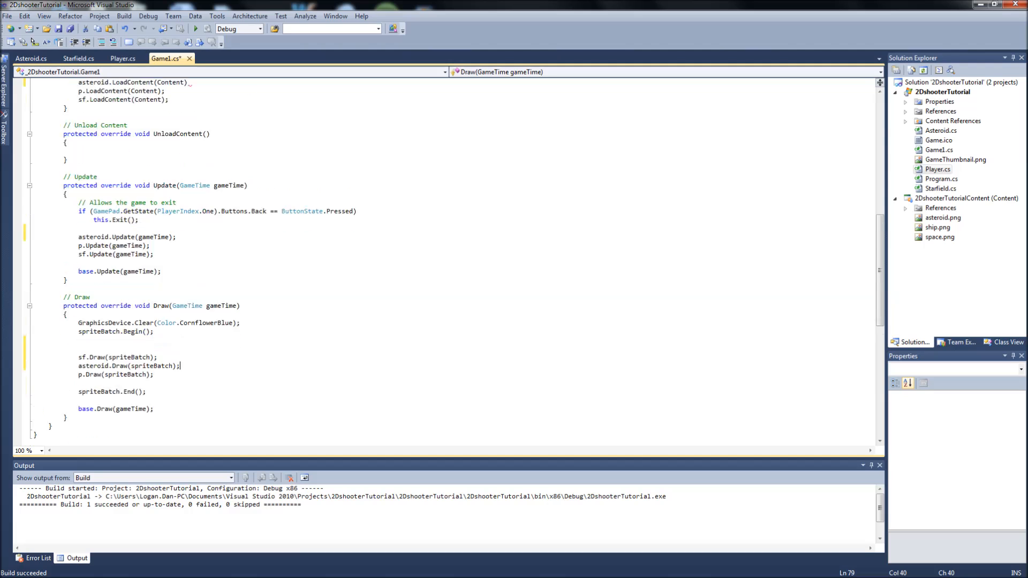
scroll(442, 265, "up", 3)
scroll(442, 265, "up", 3)
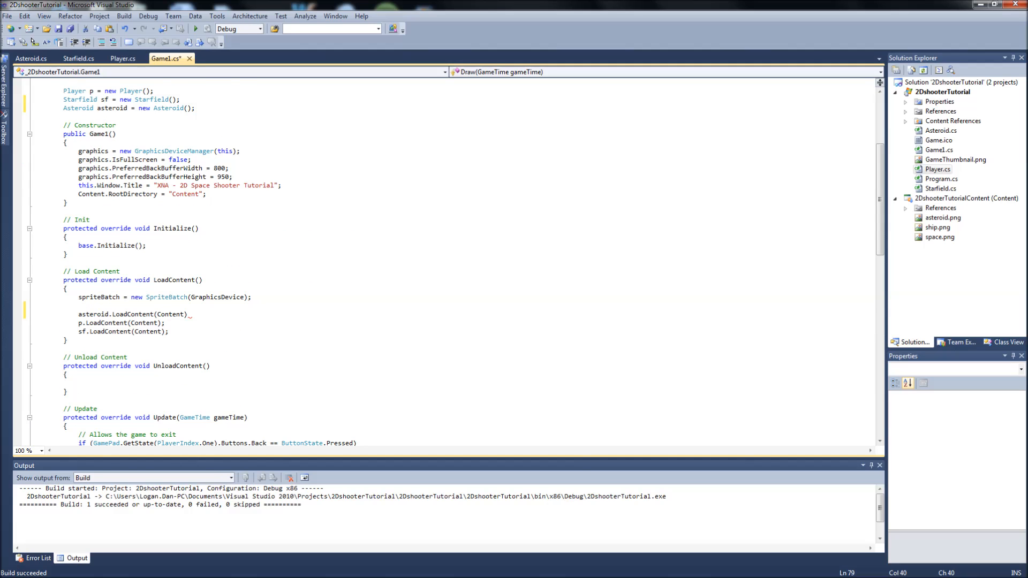
scroll(442, 265, "up", 5)
left_click(70, 29)
Build the solution and jump to the '; expected' error after asteroid.LoadContent(Content).
left_click(123, 15)
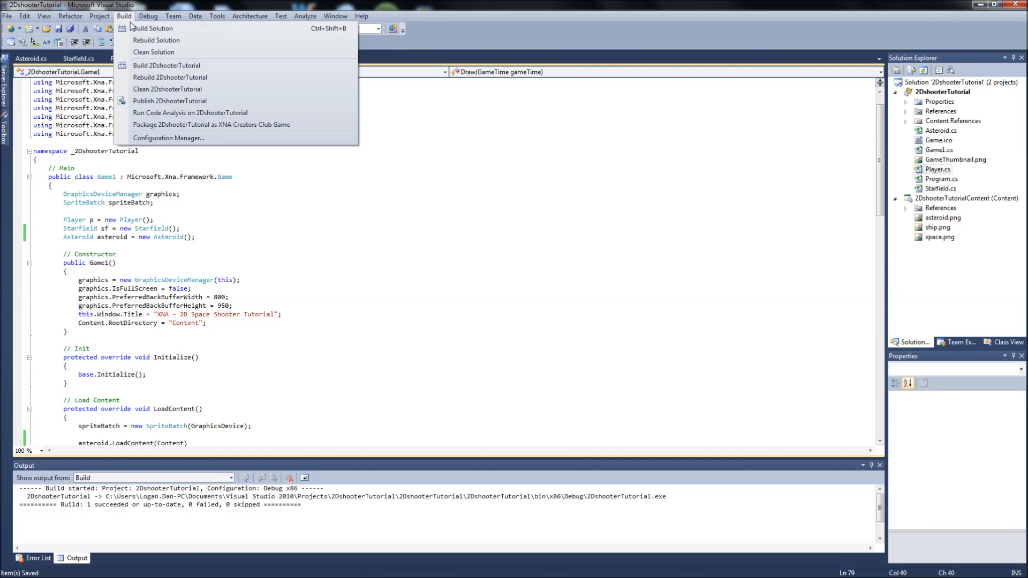
left_click(152, 29)
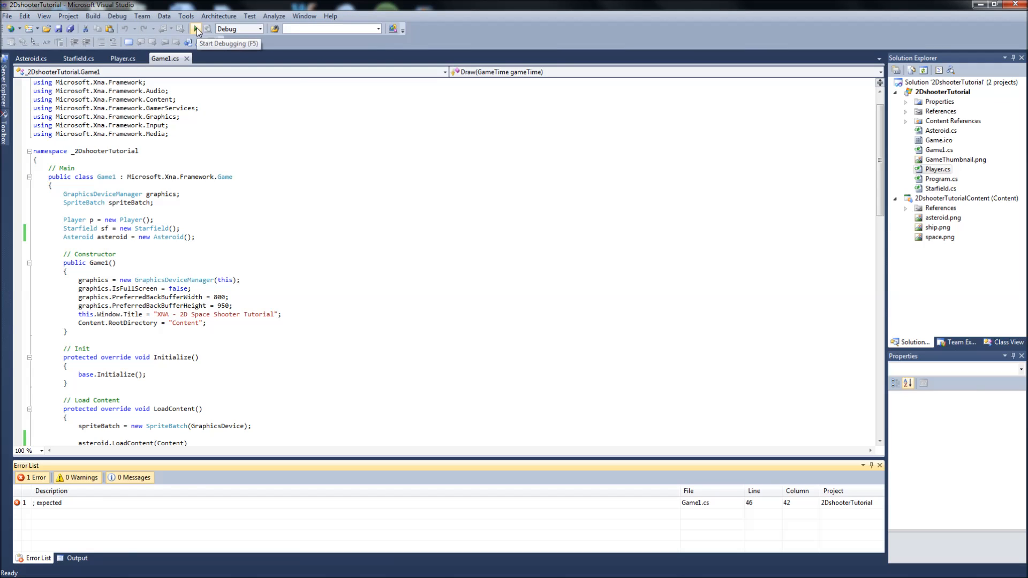
double_click(40, 503)
type(";")
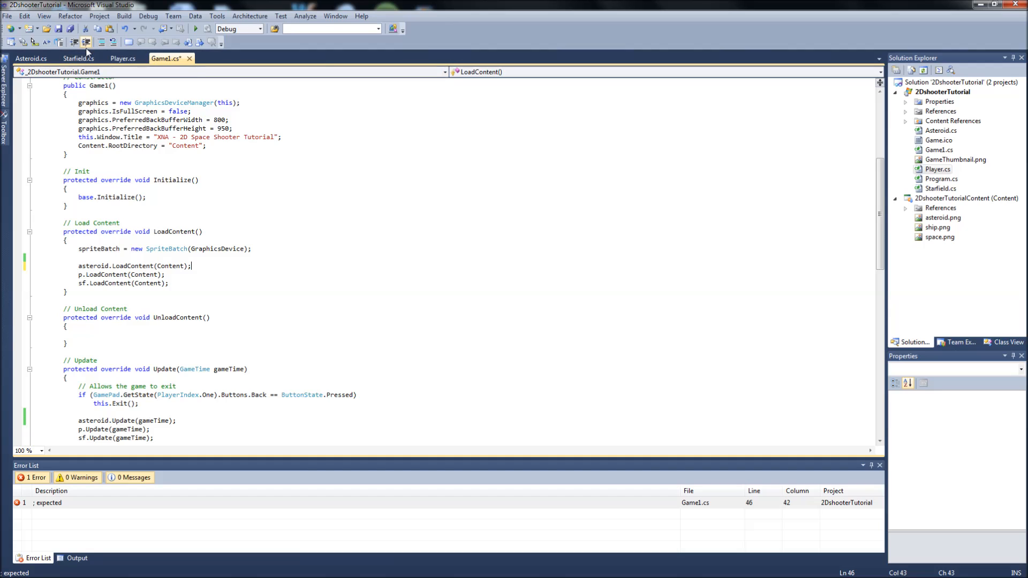
Add the semicolon, save, rebuild successfully and launch the game.
left_click(85, 30)
left_click(124, 15)
left_click(152, 28)
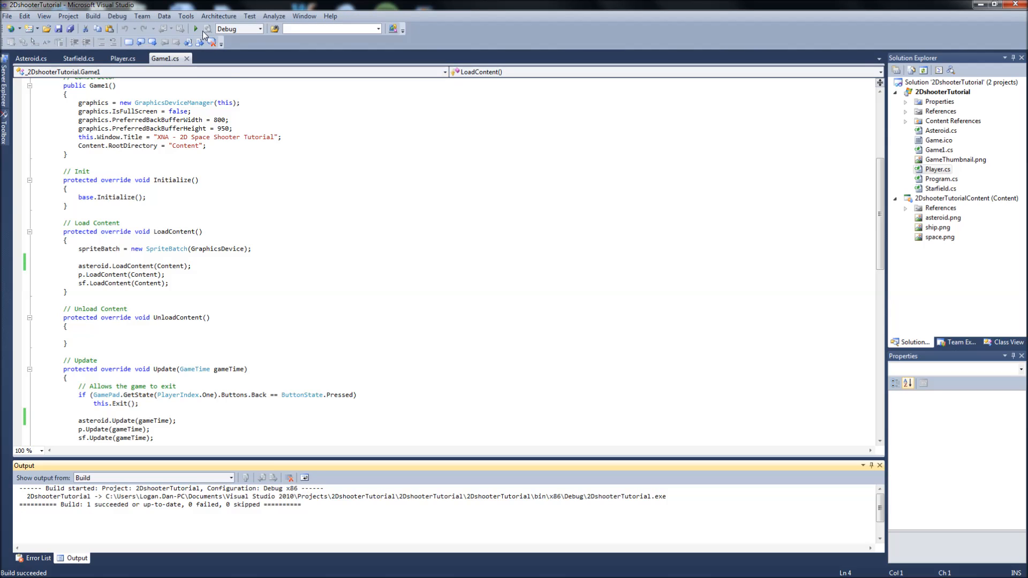
left_click(198, 30)
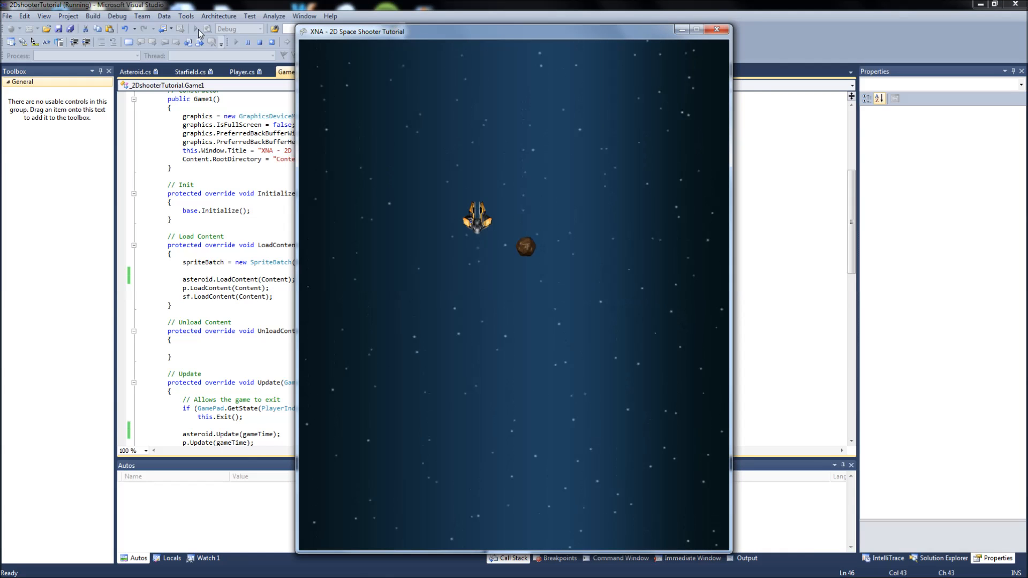
Steer the player ship around the starfield with the arrow keys while the asteroid falls and wraps to the top.
key("Down")
key("Down")
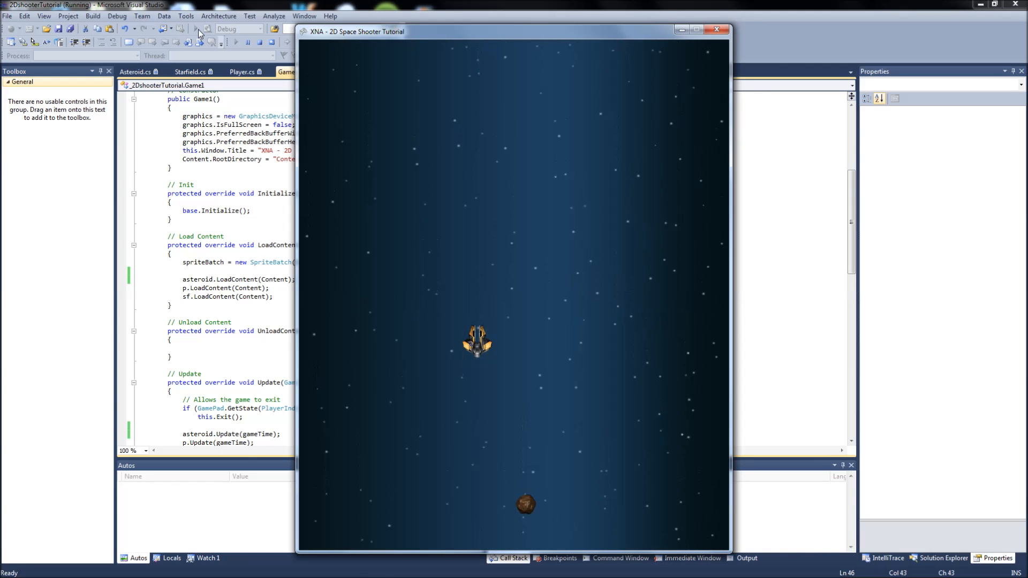
key("Down")
key("Left")
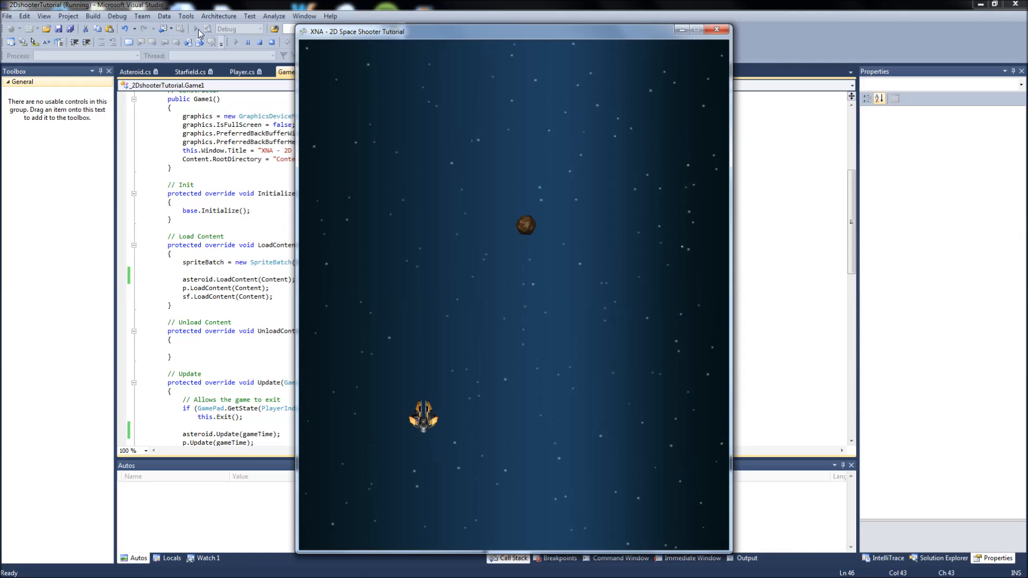
key("Right")
key("Left")
key("Down")
key("Down")
key("Right")
key("Right")
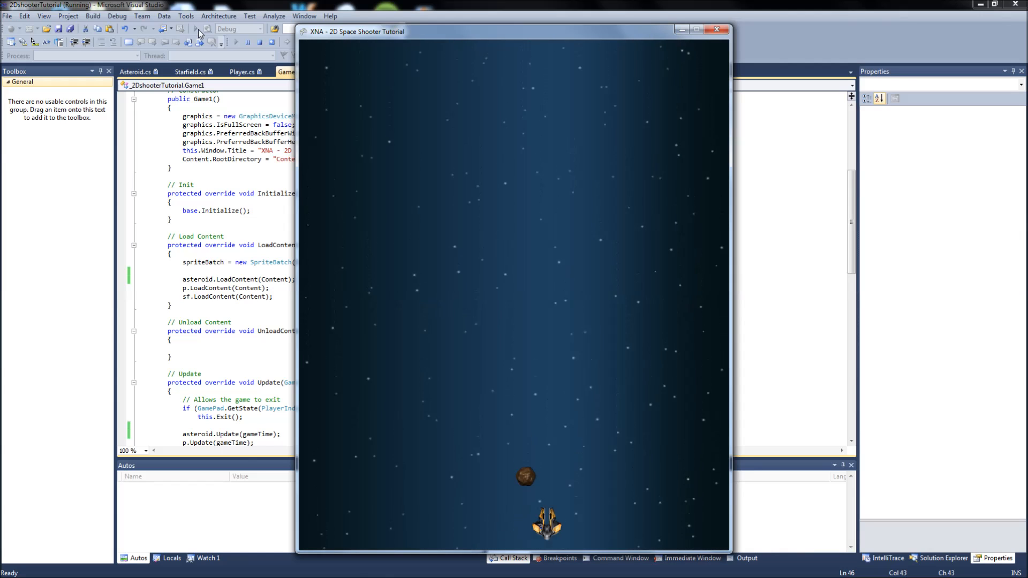
key("Up")
key("Left")
key("Up")
key("Right")
key("Up")
key("Up")
key("Up")
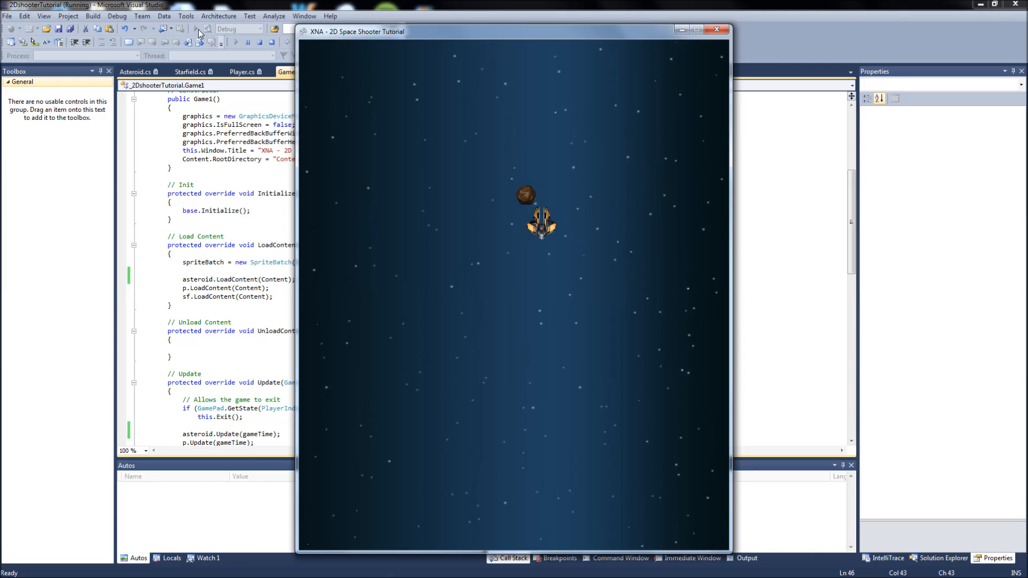
key("Down")
key("Down")
key("Down")
key("Down")
key("Down")
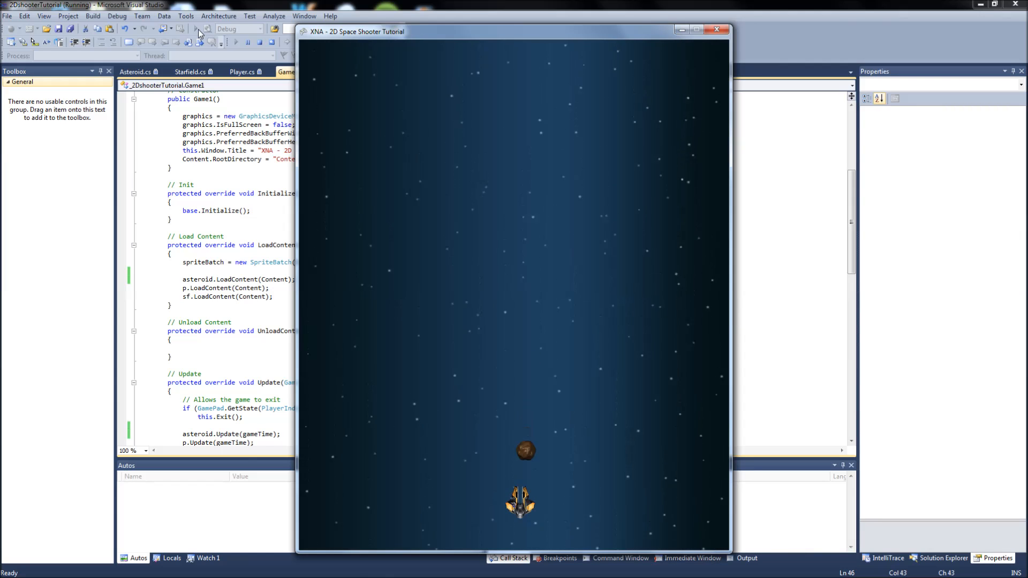
key("Down")
key("Left")
key("Up")
key("Up")
key("Right")
key("Right")
key("Left")
key("Left")
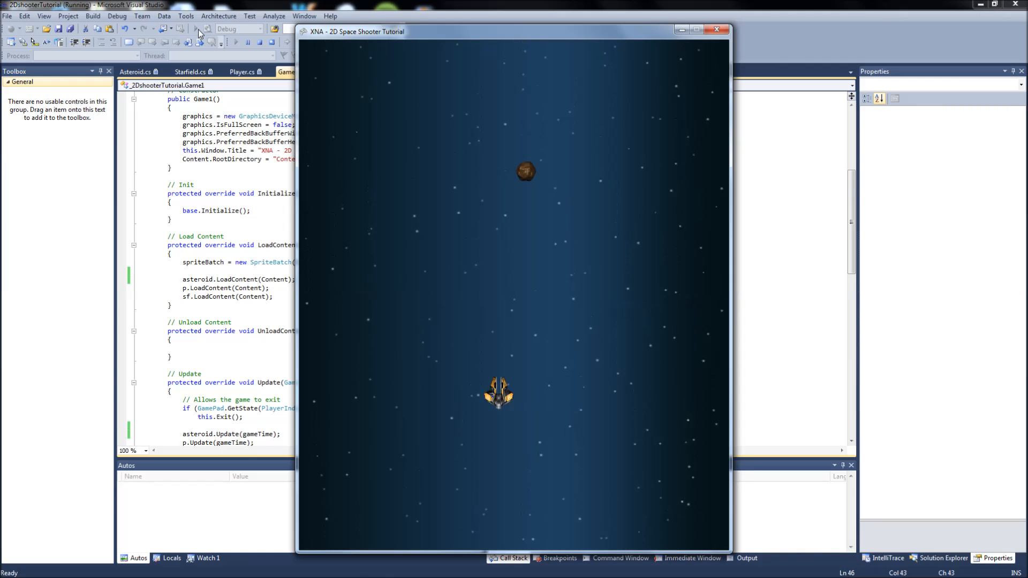
key("Left")
key("Up")
key("Up")
key("Right")
key("Right")
key("Left")
key("Down")
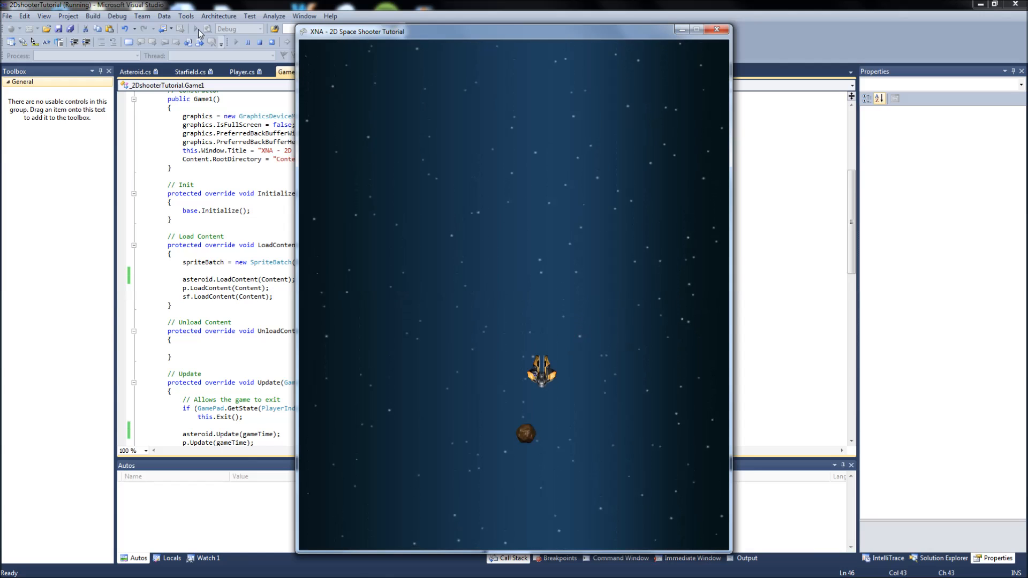
key("Down")
key("Down")
key("Left")
key("Left")
key("Left")
key("Up")
key("Up")
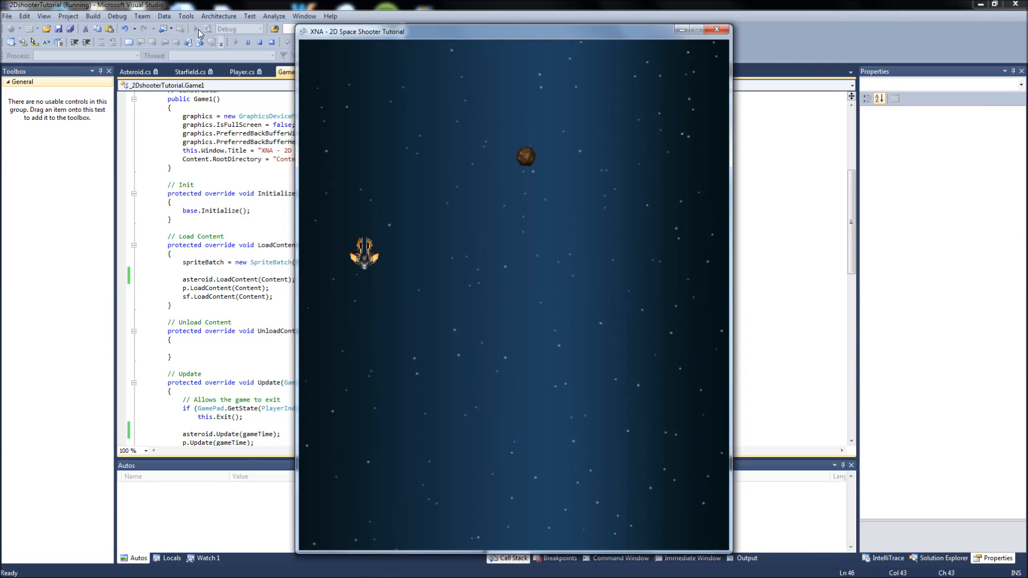
key("Up")
key("Up")
key("Right")
key("Right")
key("Right")
key("Down")
key("Down")
key("Down")
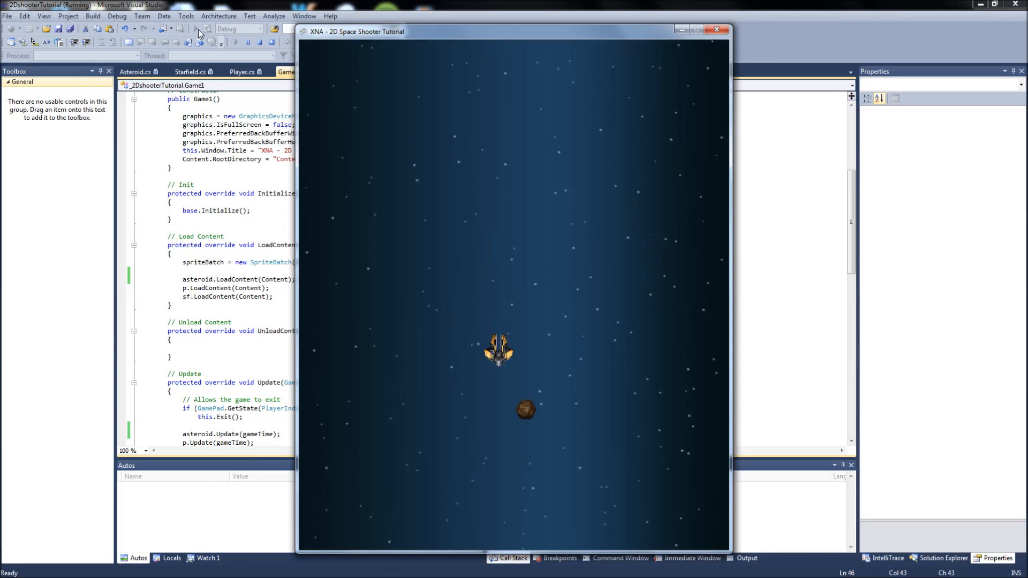
key("Down")
key("Down")
key("Left")
key("Left")
key("Up")
key("Up")
key("Up")
key("Up")
key("Left")
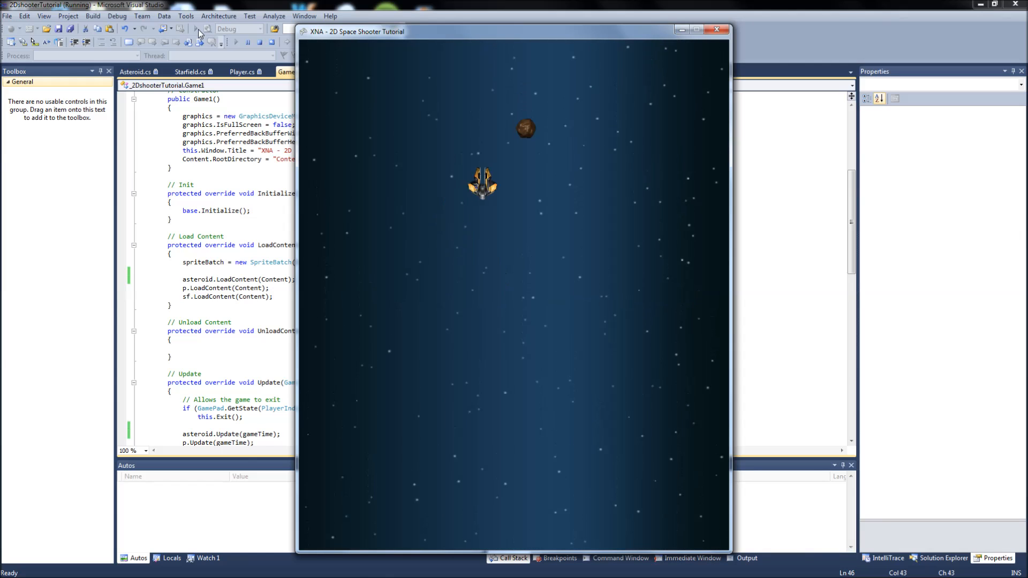
key("Up")
key("Right")
key("Right")
key("Down")
key("Left")
key("Left")
key("Down")
key("Down")
key("Right")
key("Down")
key("Right")
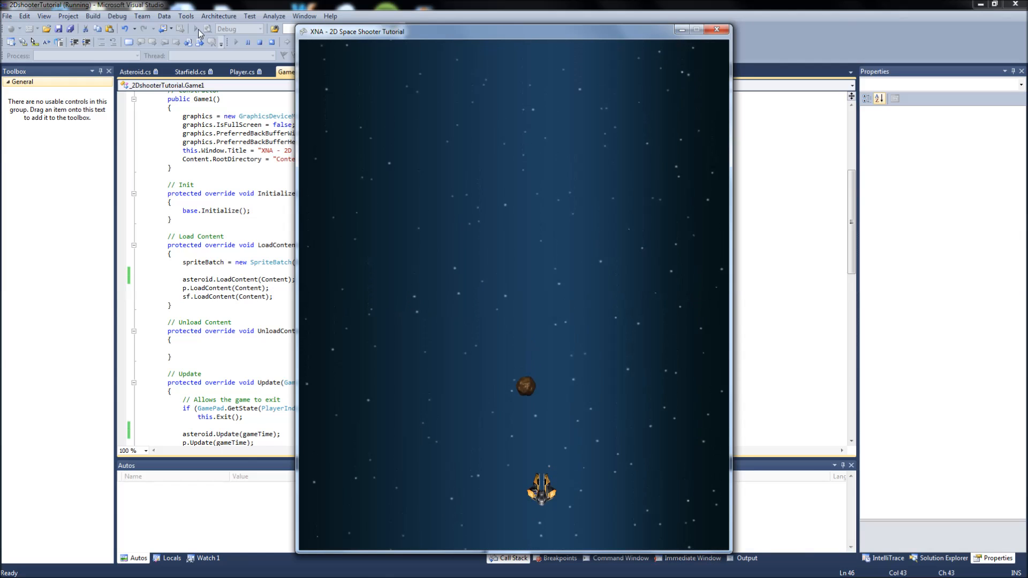
key("Down")
key("Down")
key("Left")
key("Left")
key("Up")
key("Up")
key("Up")
key("Left")
key("Left")
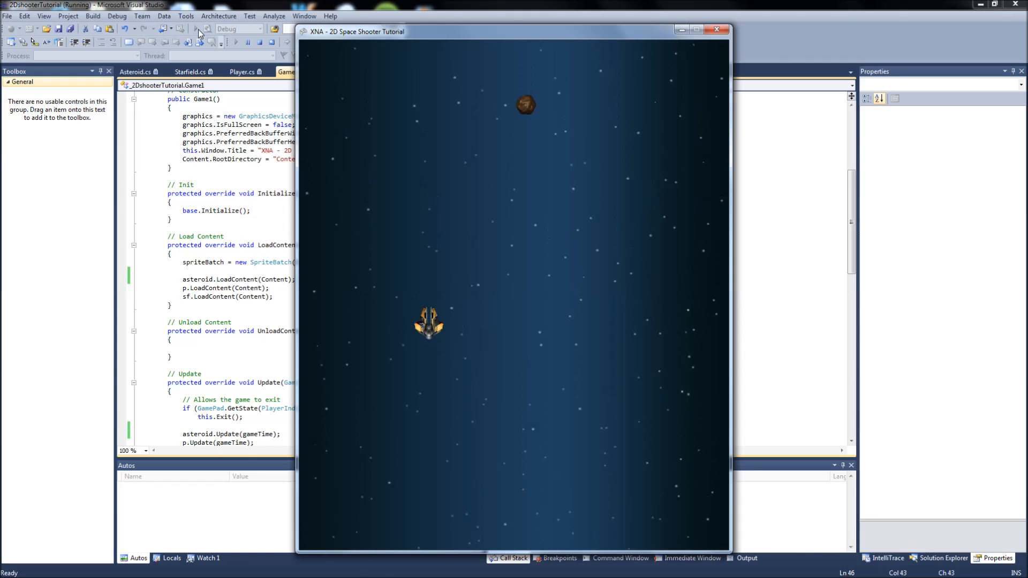
key("Up")
key("Up")
key("Right")
key("Right")
key("Down")
key("Down")
key("Left")
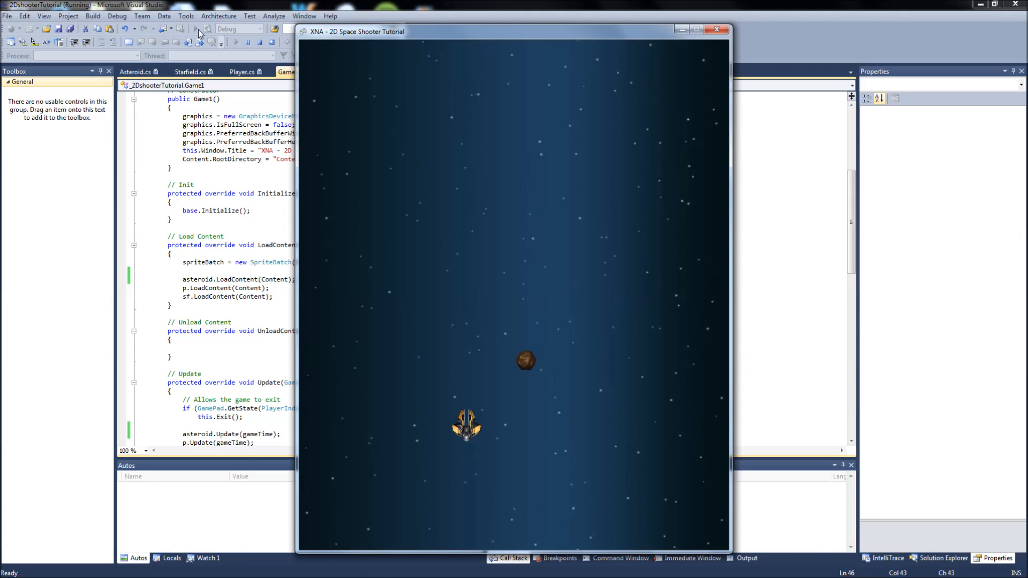
key("Down")
key("Down")
key("Down")
key("Left")
key("Left")
key("Up")
key("Up")
key("Up")
key("Up")
key("Up")
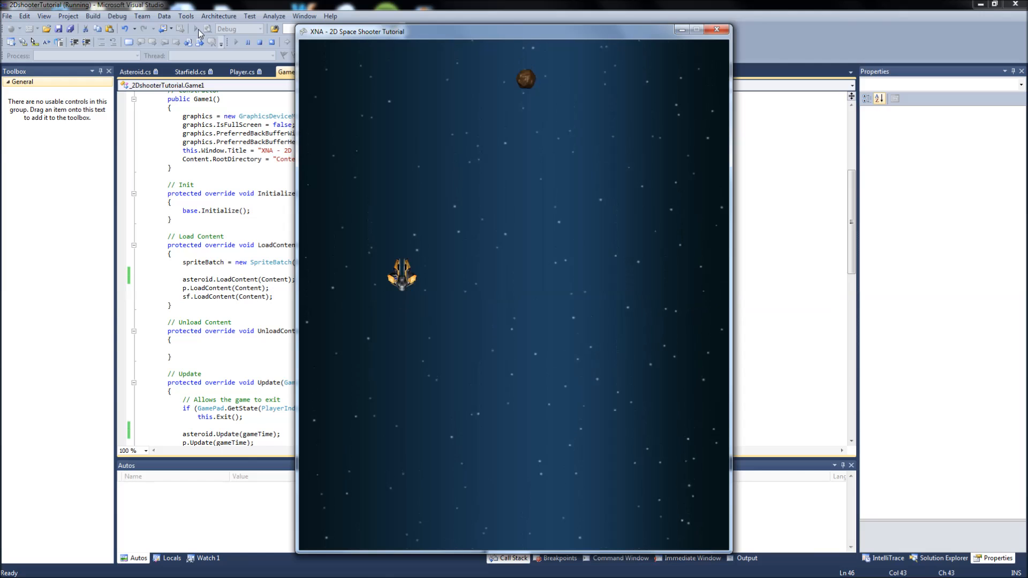
key("Right")
key("Right")
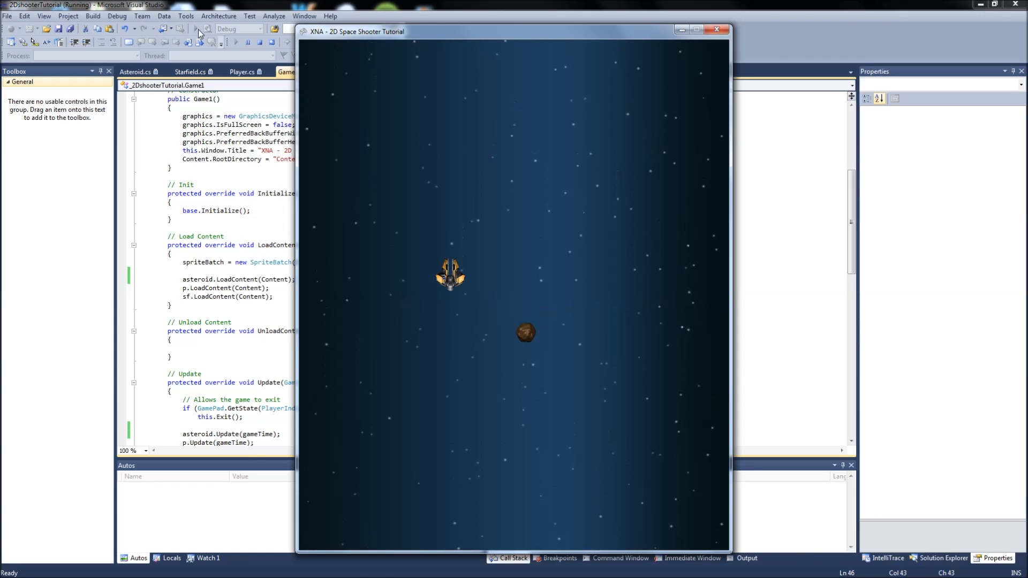